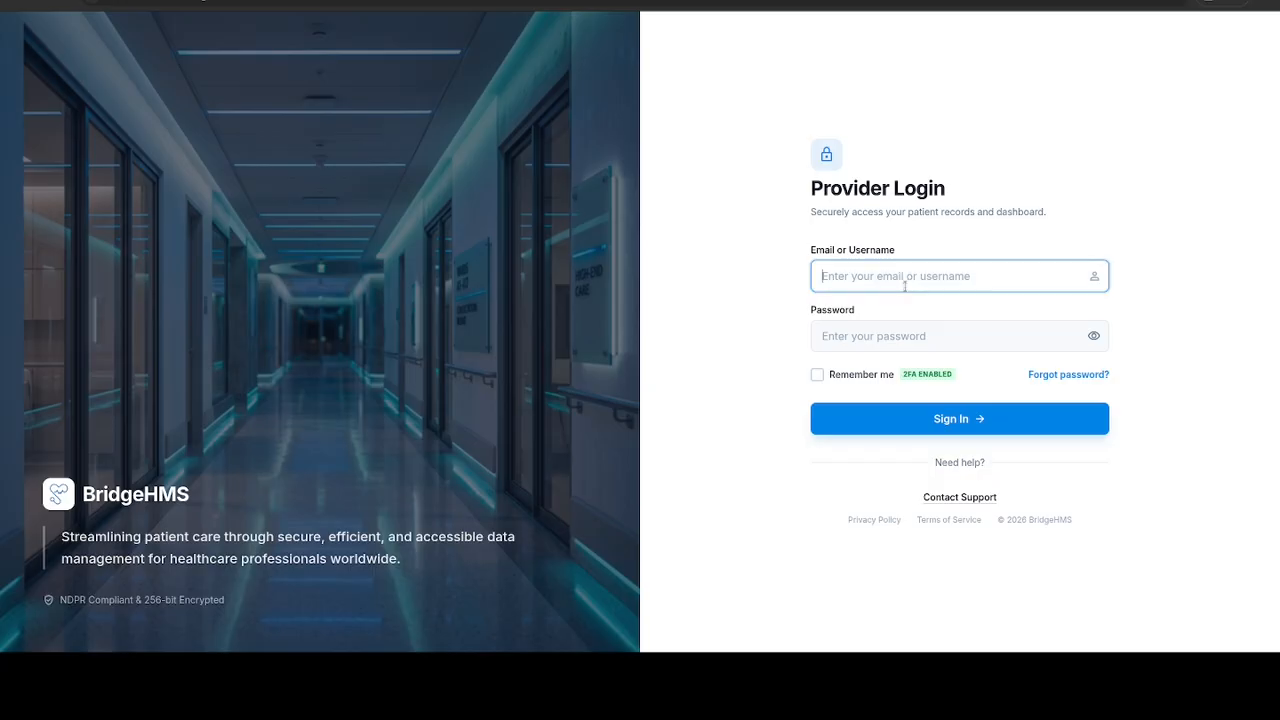
Step: Sign in to the provider portal with the account's username and password
text(miles)
key(Tab)
text(••••••••••)
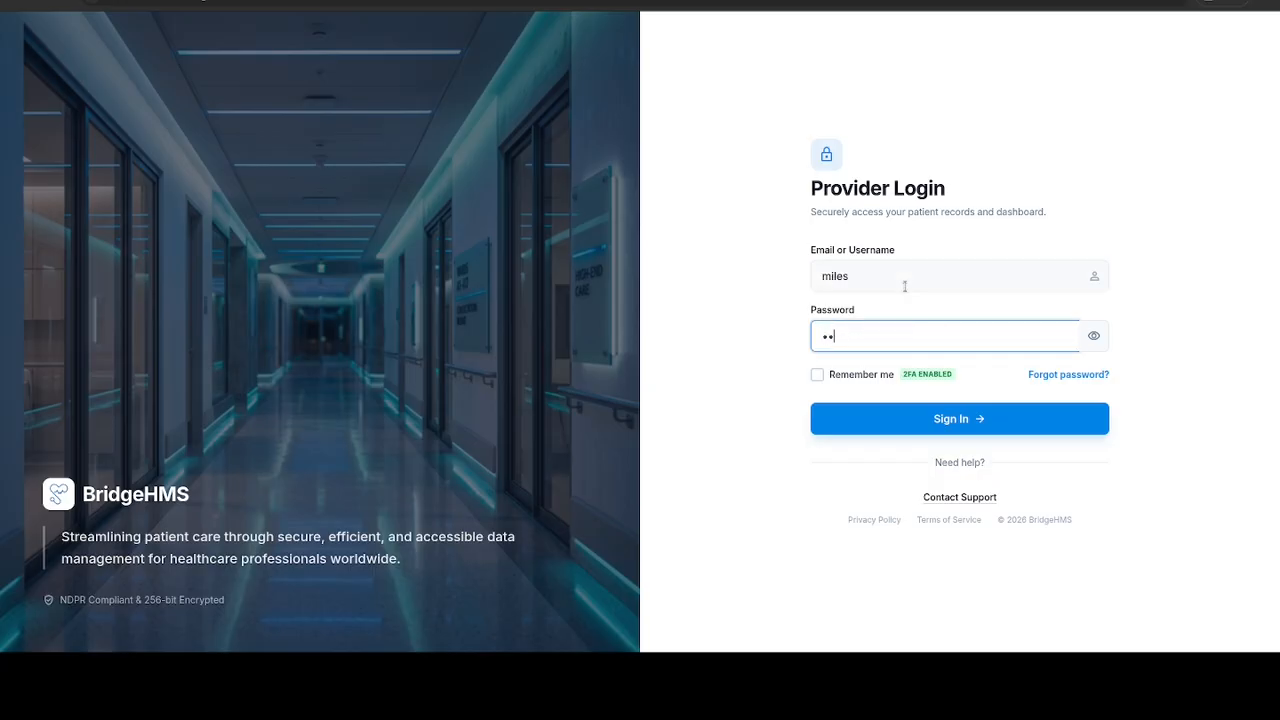
key(Return)
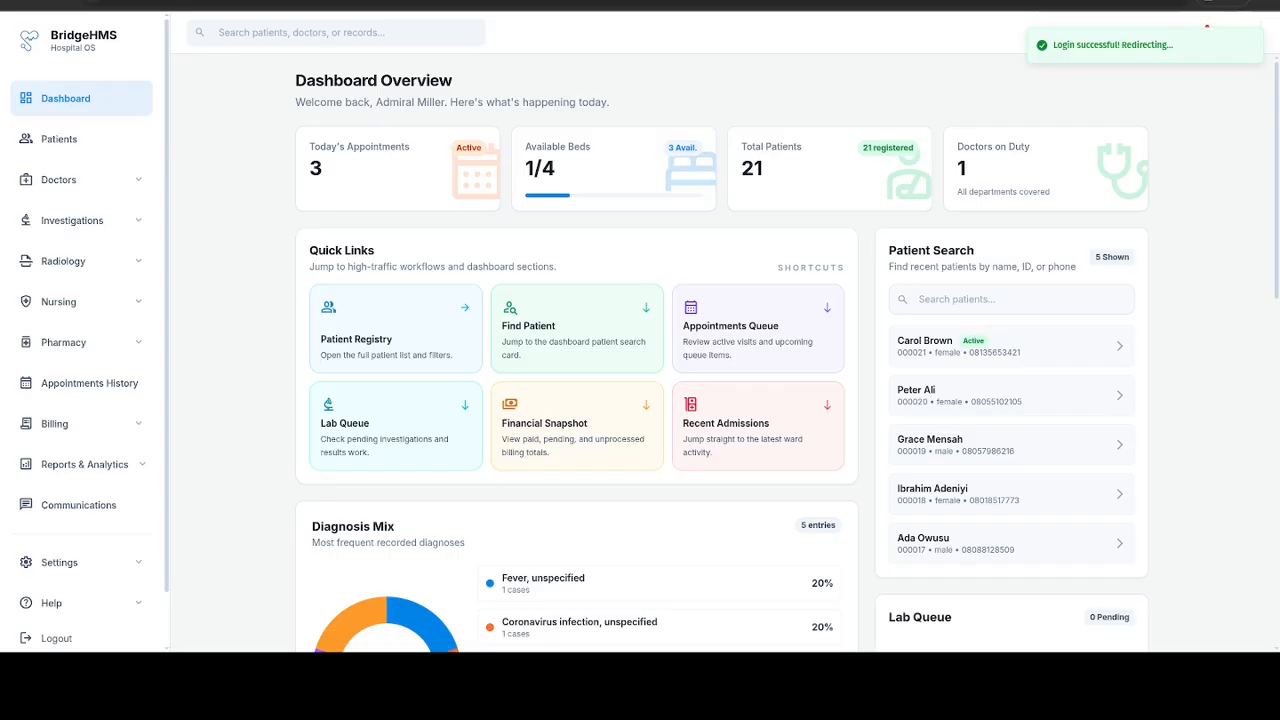
Step: Start a new entry in the investigation catalog with type WBC, subtype blood count and category hematology
click(92, 221)
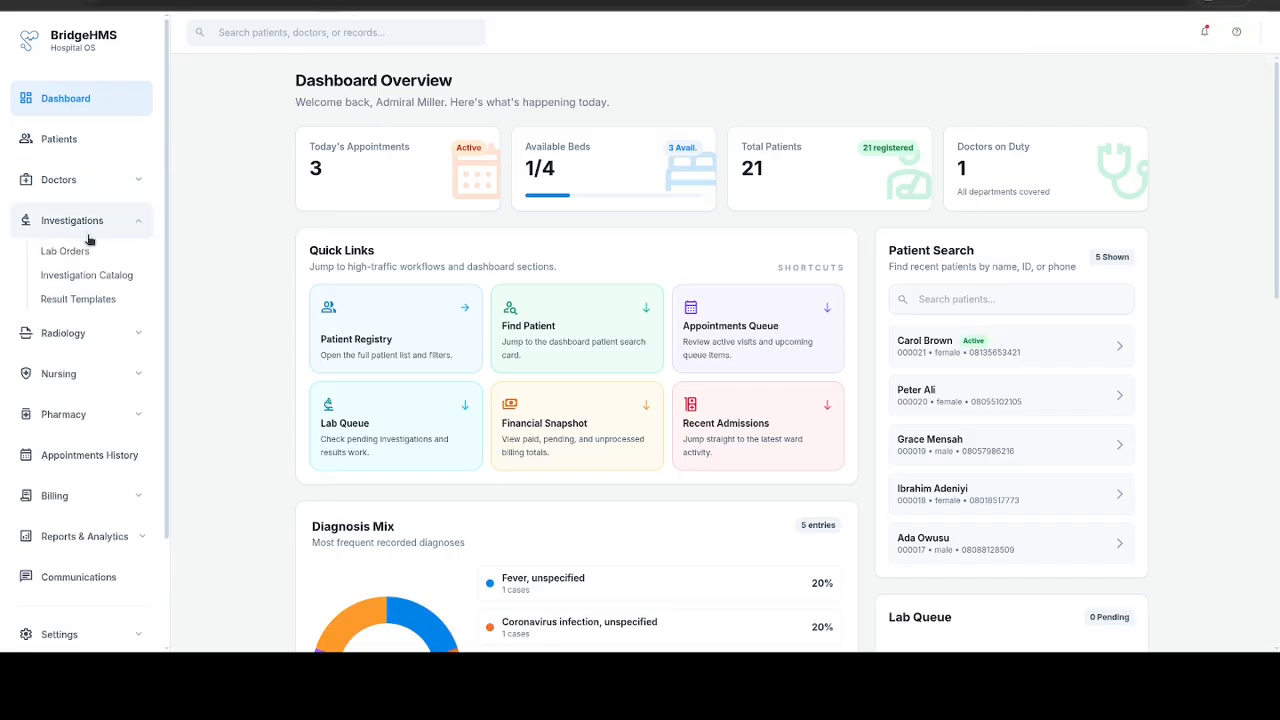
click(118, 285)
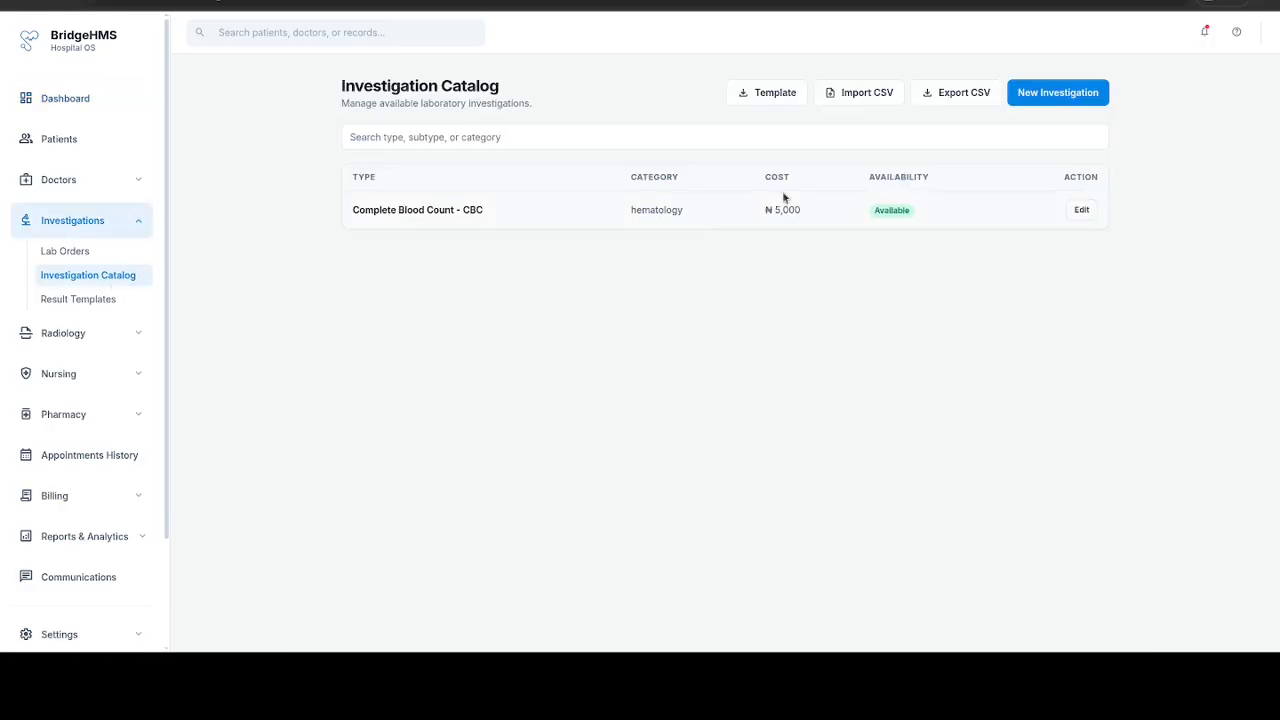
click(1057, 90)
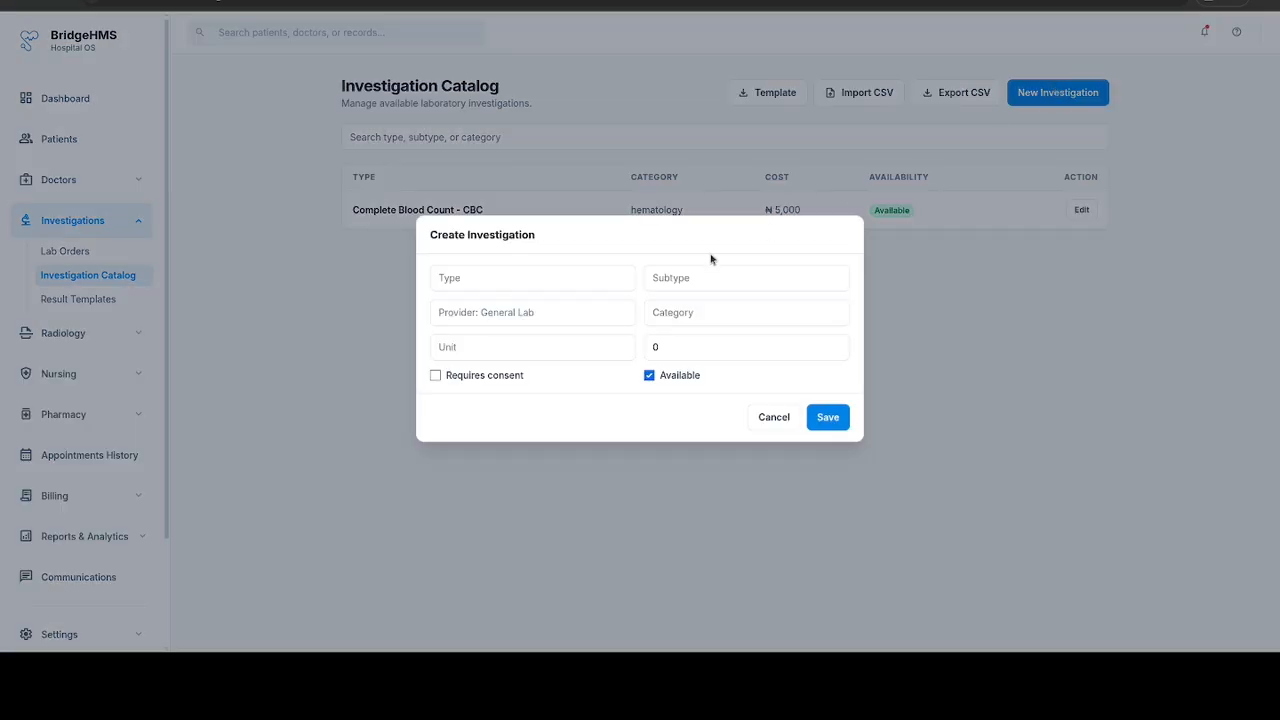
click(517, 275)
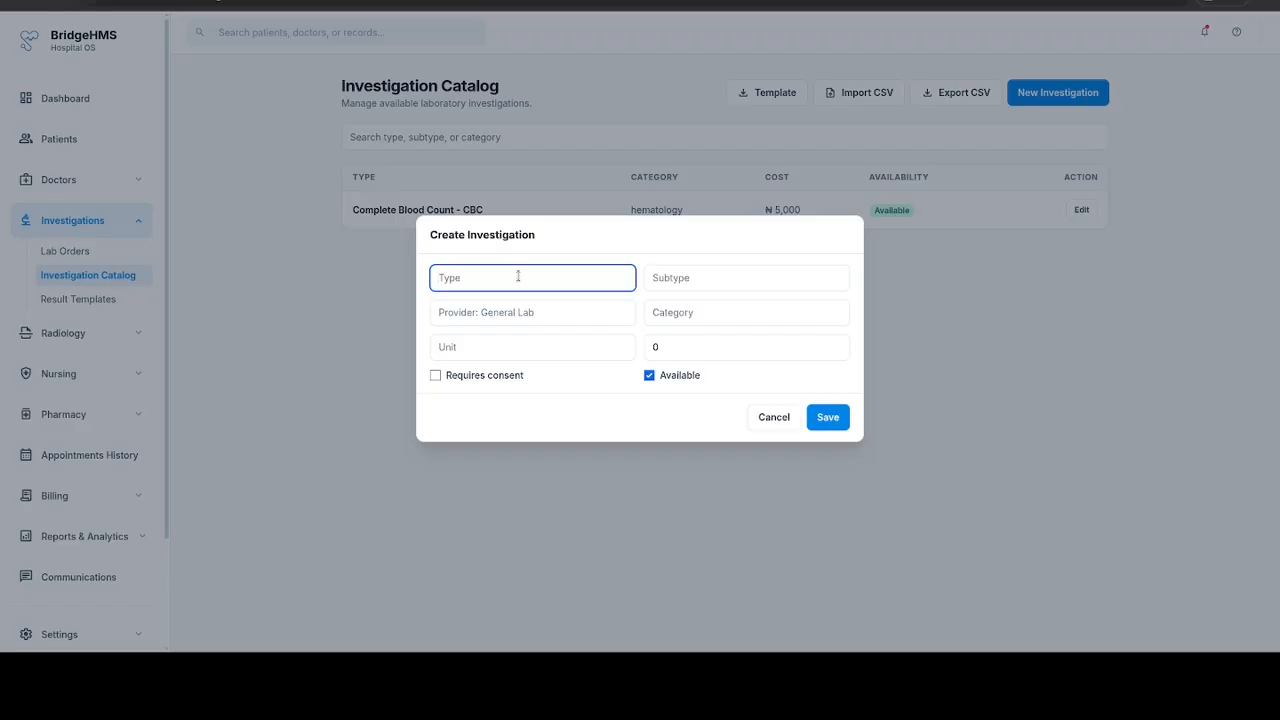
text(WBC)
click(724, 282)
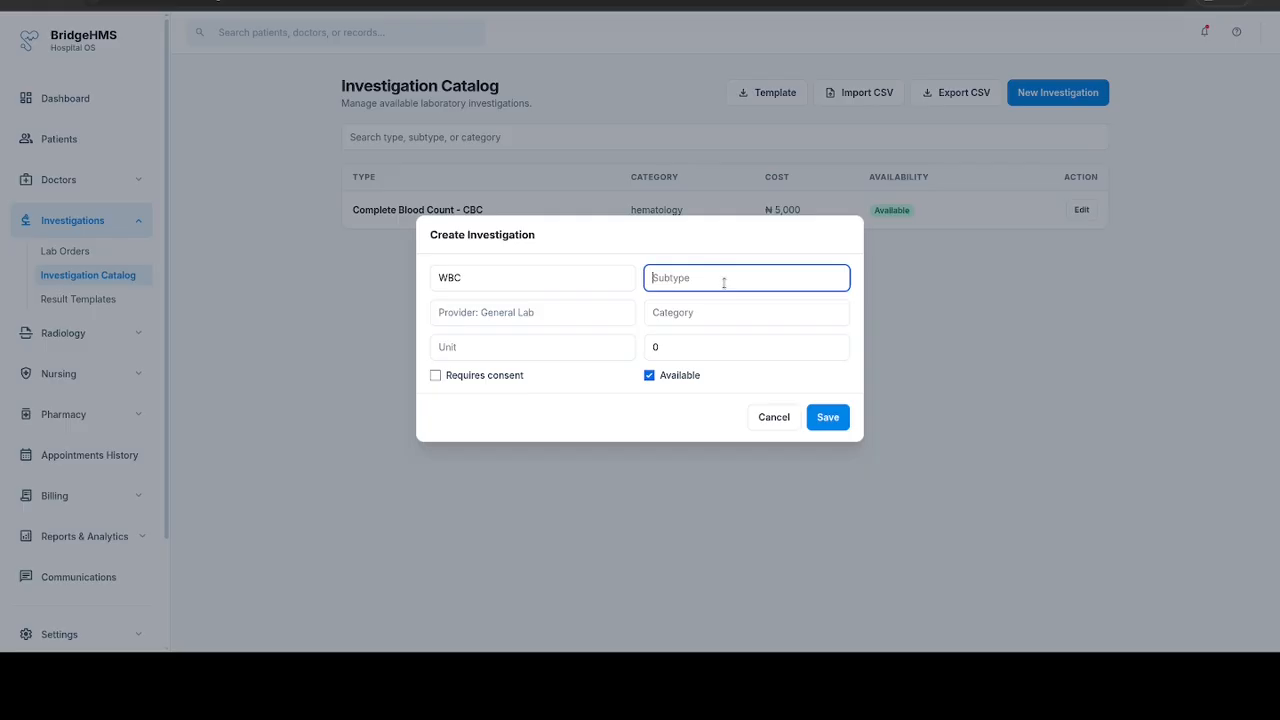
click(698, 310)
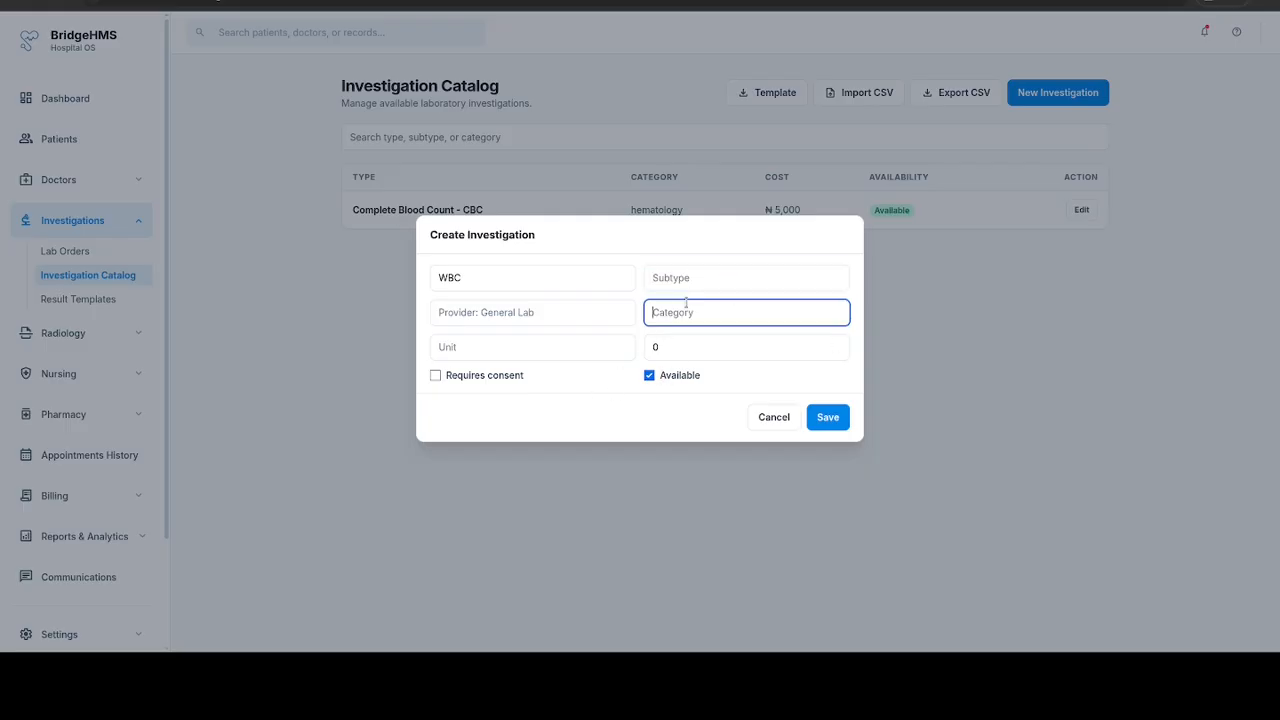
text(hematology)
click(708, 281)
text(blood count)
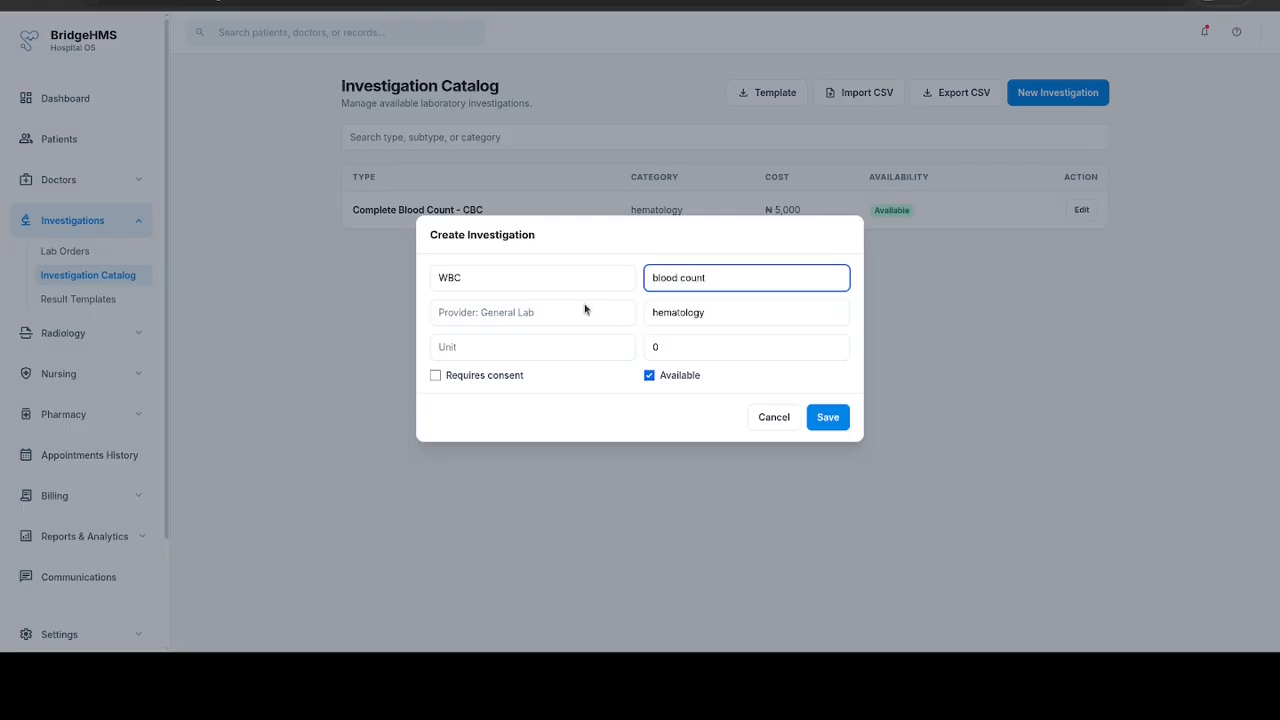
Step: Set the WBC investigation's unit to mmol and its cost to 5000, and save it to the catalog
click(543, 313)
click(493, 352)
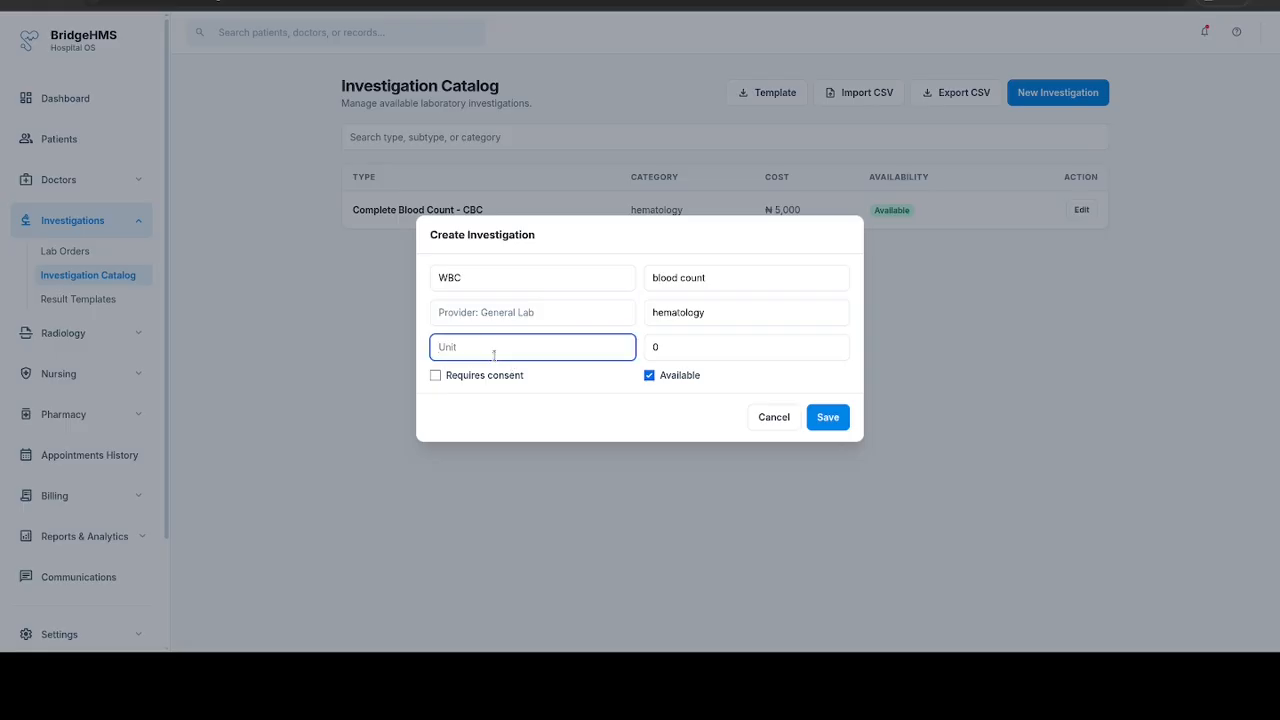
text(mmol)
key(Tab)
key(BackSpace)
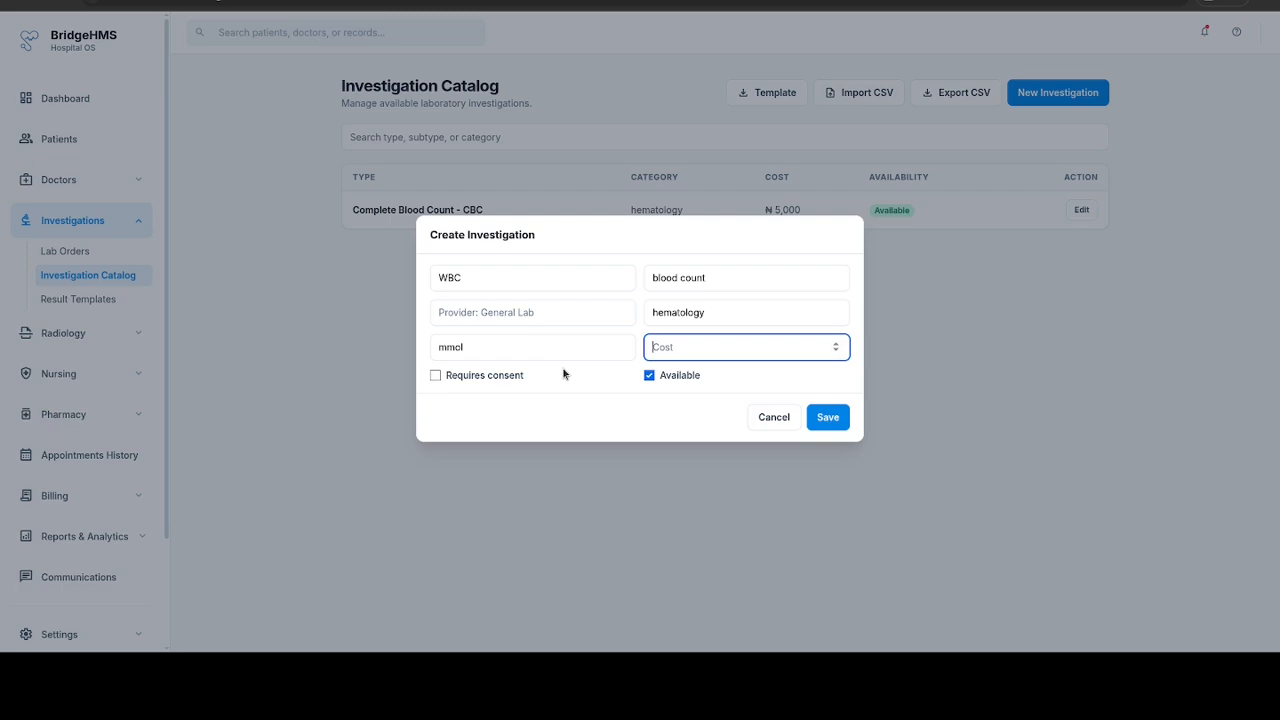
text(5000)
click(450, 376)
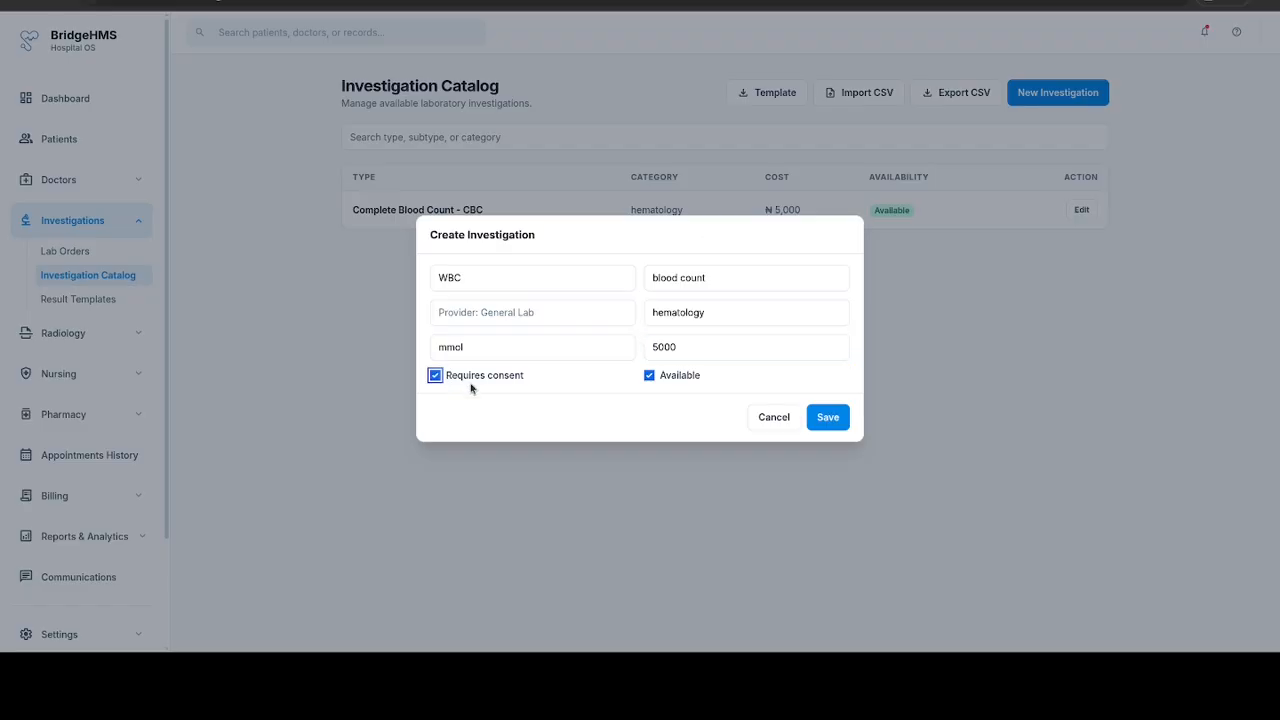
click(471, 386)
click(625, 438)
click(836, 422)
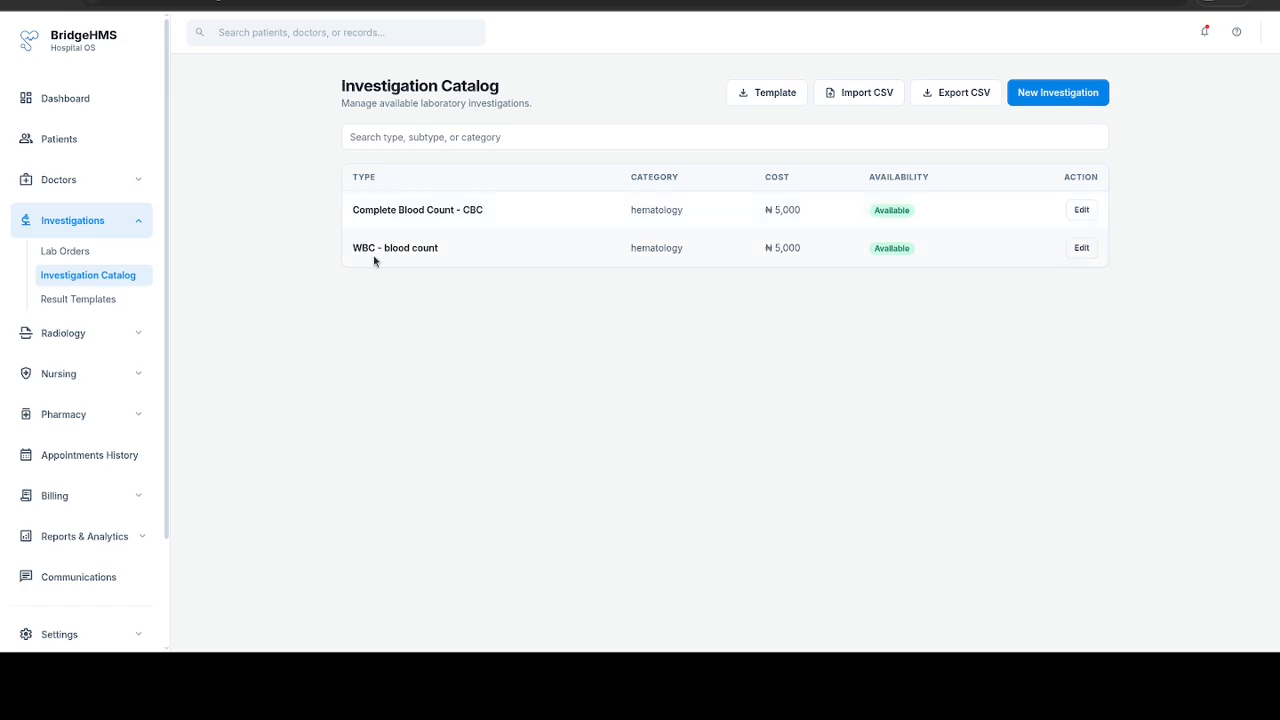
Step: Start a new lab result template named "Blood Count Template" in the General Lab category
click(100, 300)
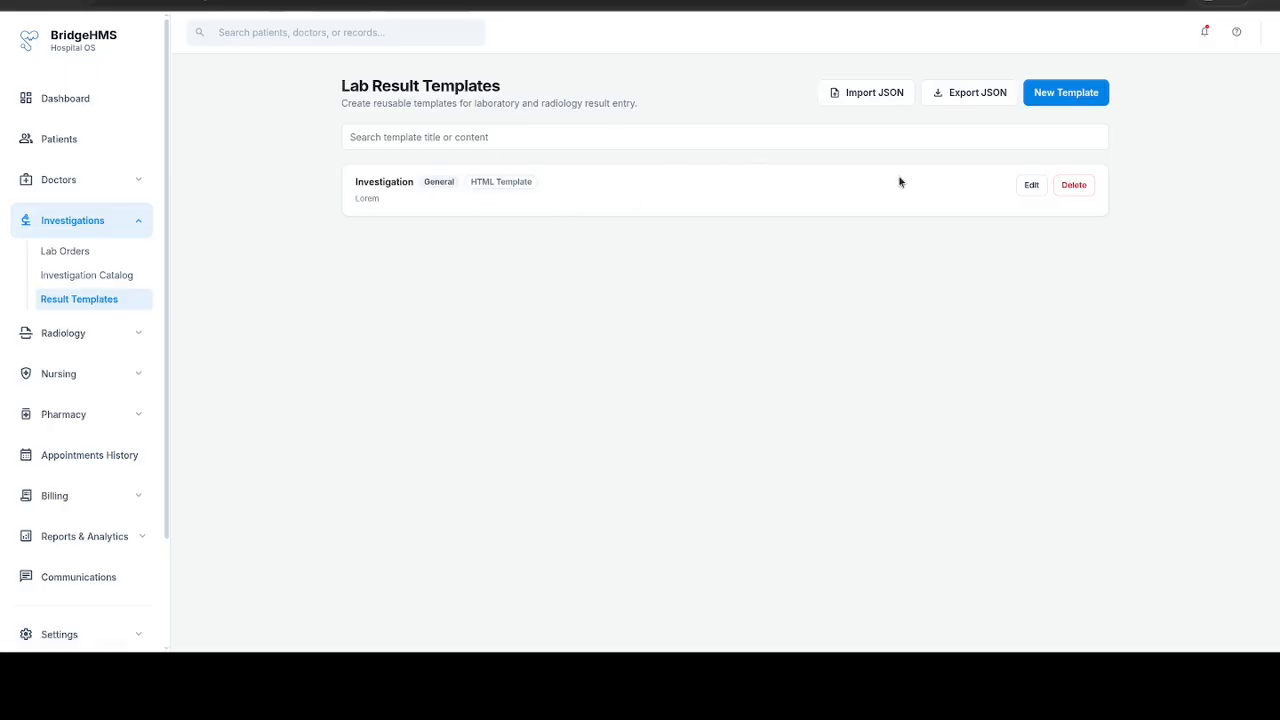
click(1050, 94)
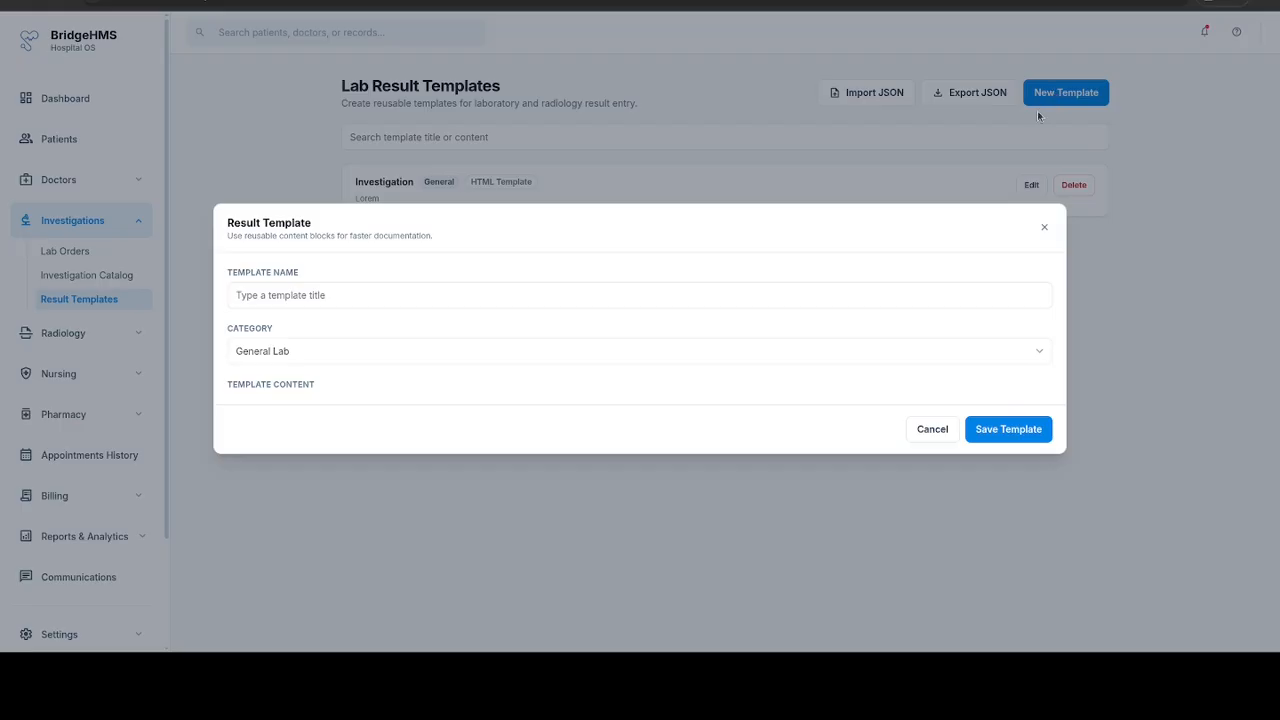
click(350, 176)
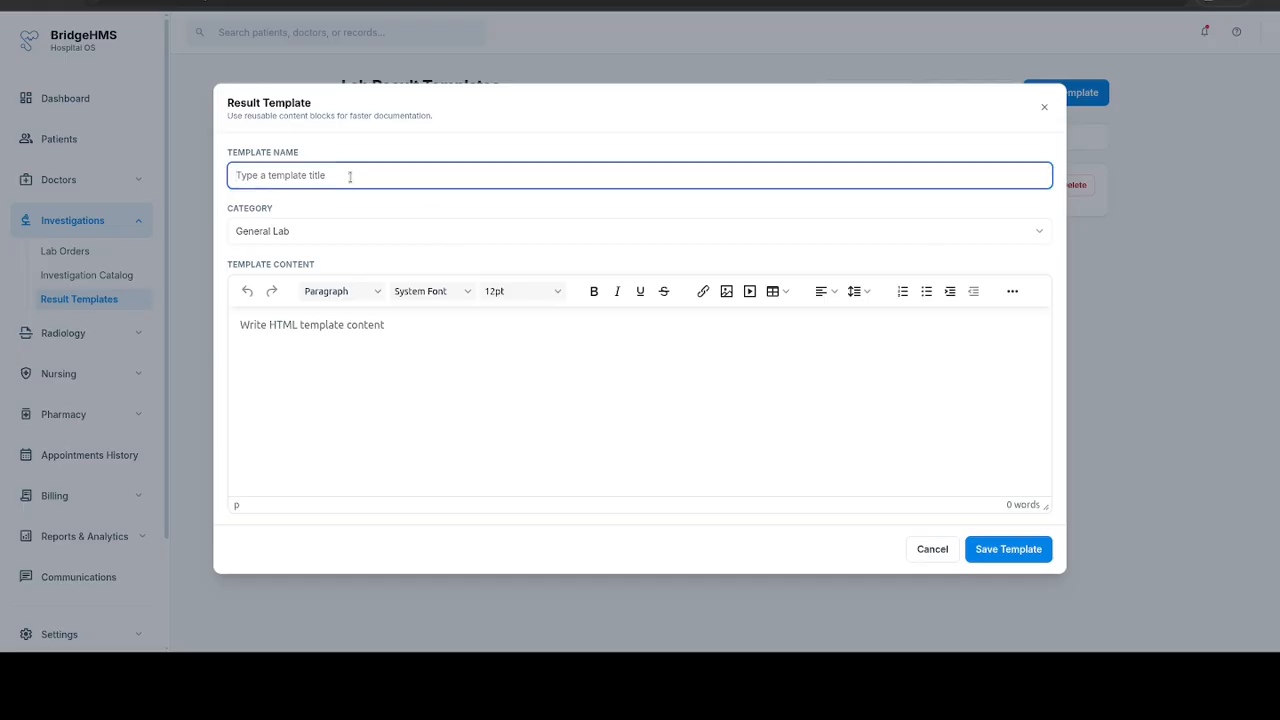
text(Blood Count Template)
click(287, 247)
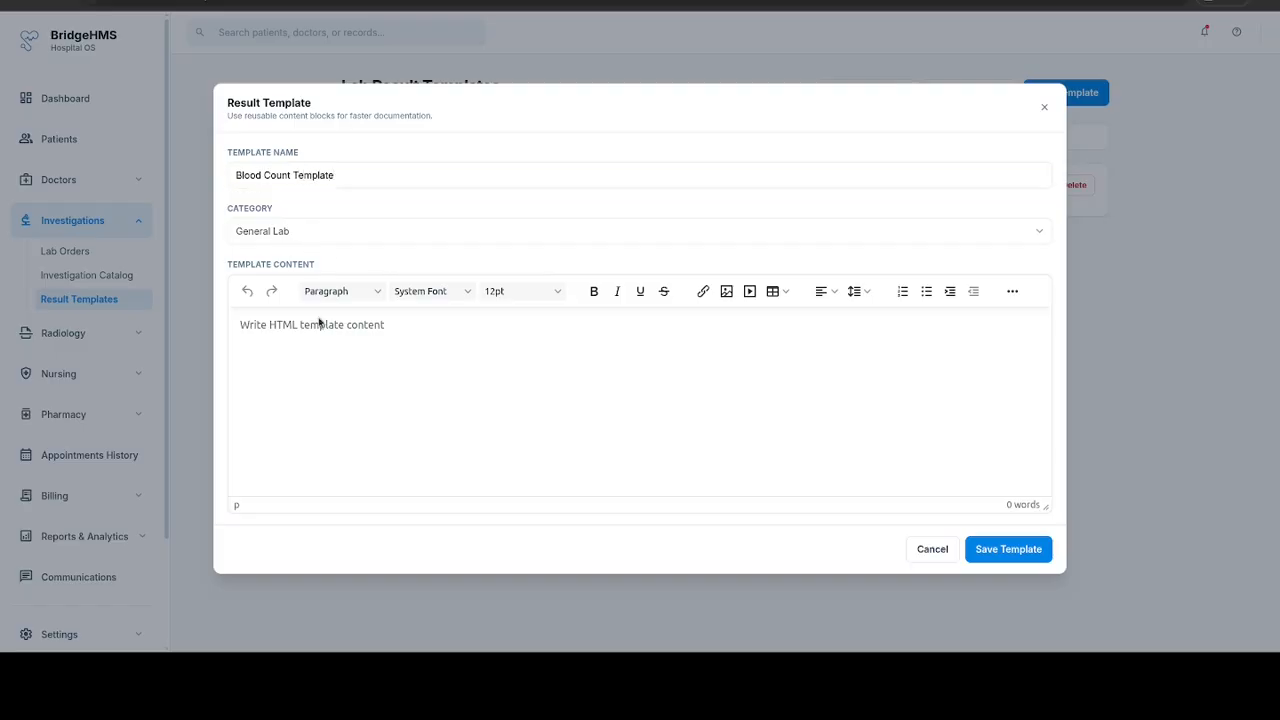
Step: Insert a 2x2 table into the template content and head its columns "Field" and "Another Field"
click(318, 382)
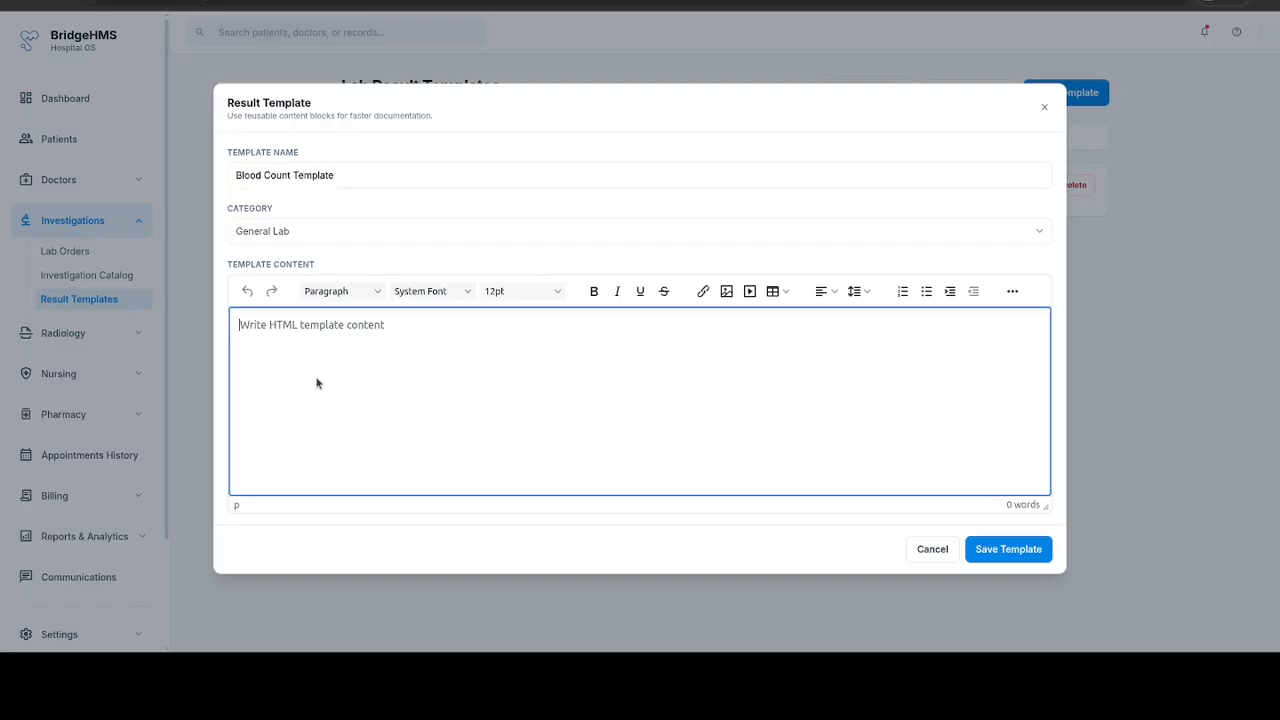
click(773, 291)
mouse_move(771, 338)
mouse_move(803, 315)
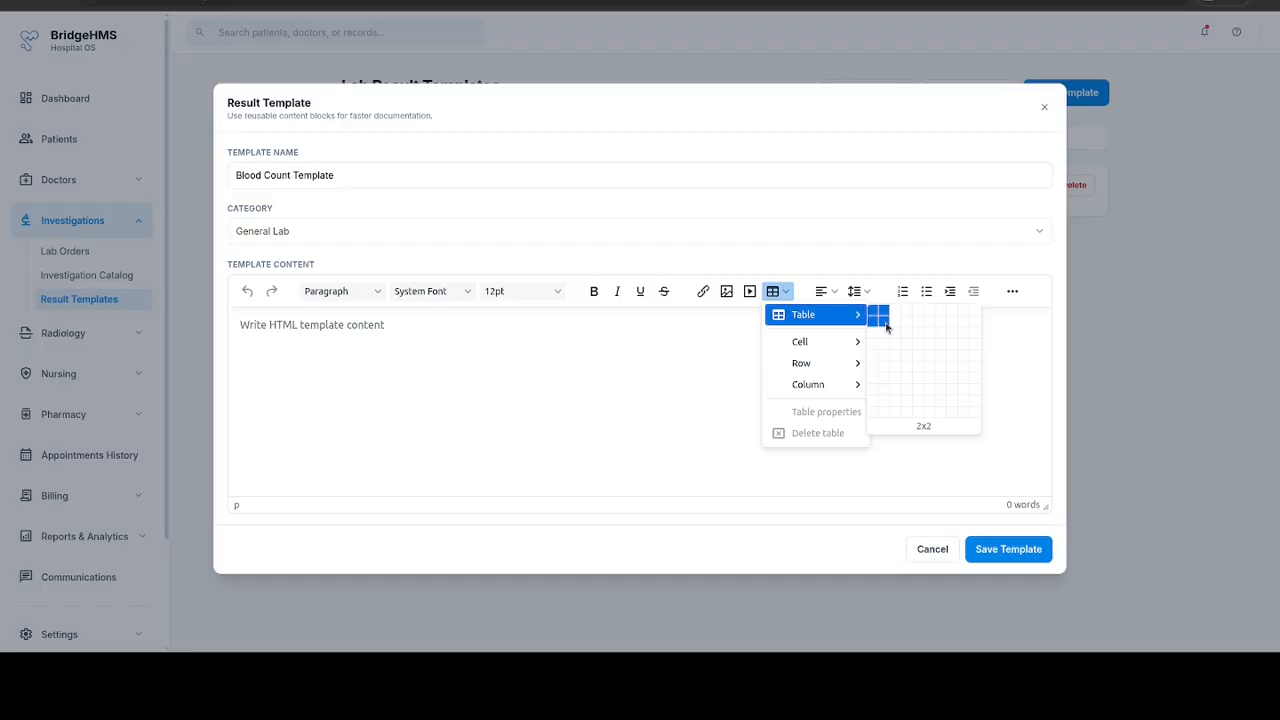
click(884, 326)
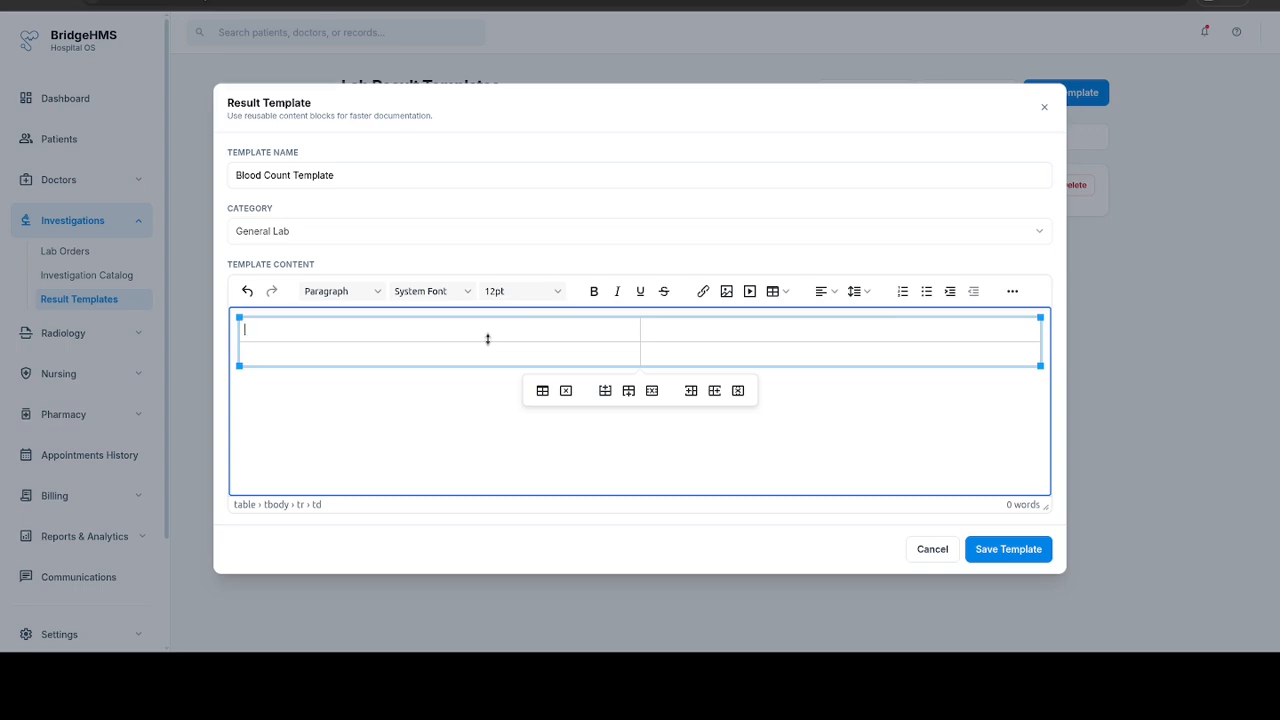
text(Field)
key(Tab)
text(Another Field)
Step: Add the title line "This is a Sample Template" above the table
key(Up)
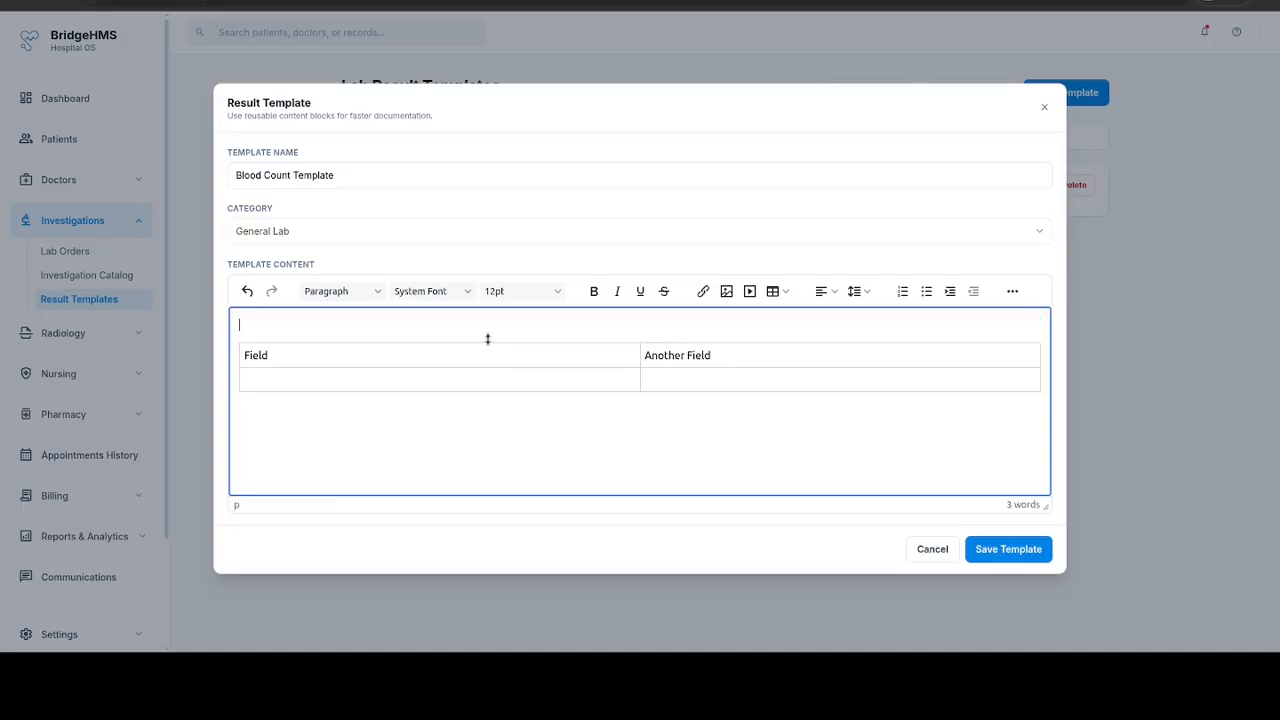
text(L)
key(BackSpace)
text(This is a sample Template)
key(ctrl+Left)
key(ctrl+Left)
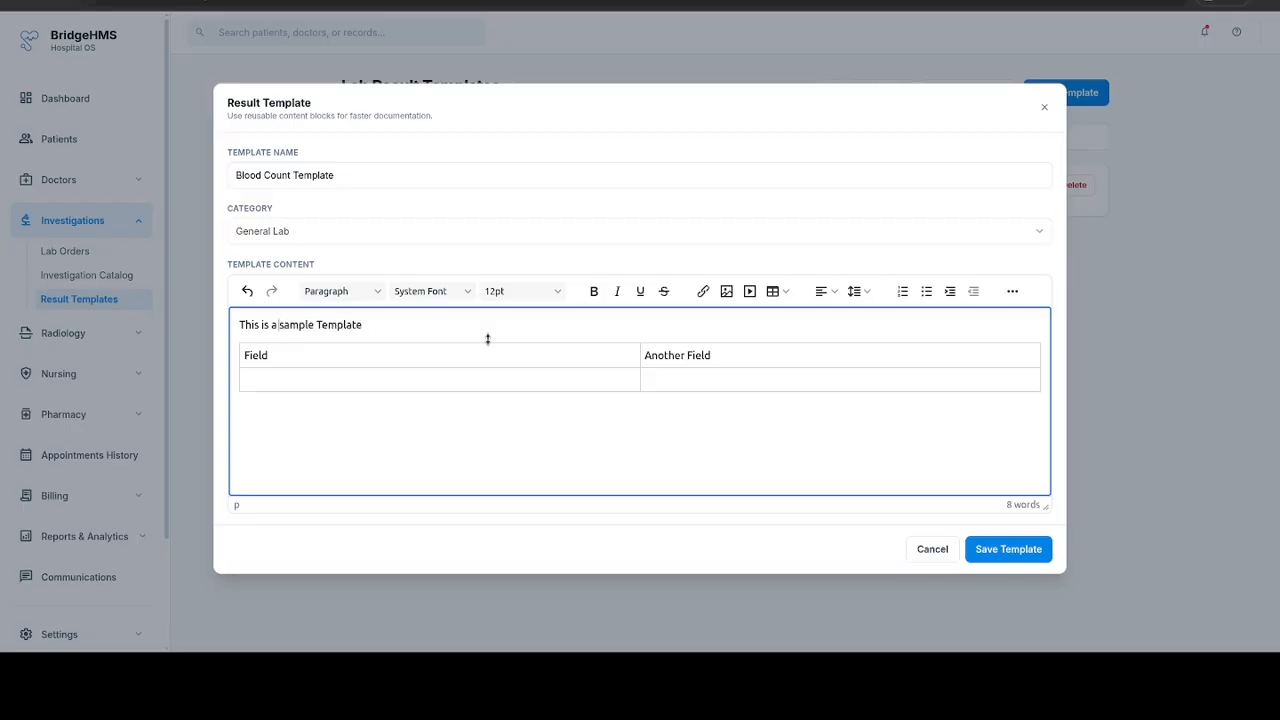
key(Delete)
text(S)
Step: Format the title line as bold, centered and 14pt, and save the template
key(ctrl+Left)
key(ctrl+Left)
key(Home)
key(shift+End)
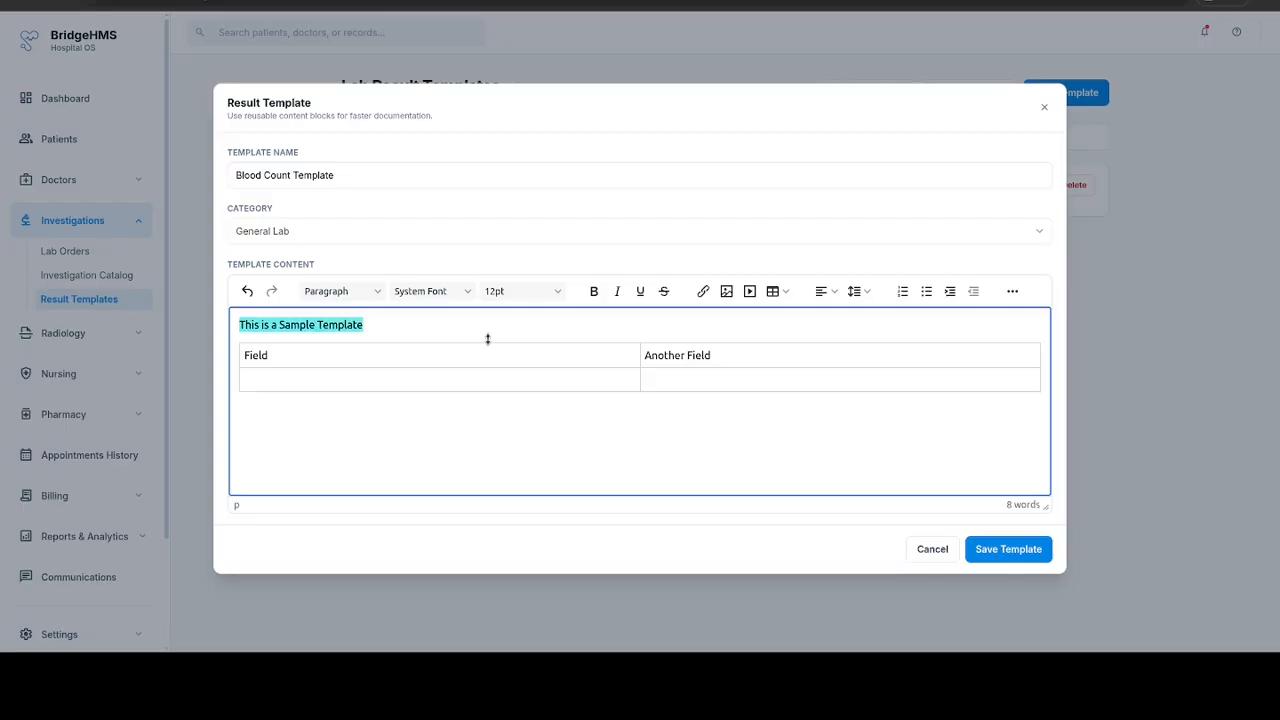
key(ctrl+b)
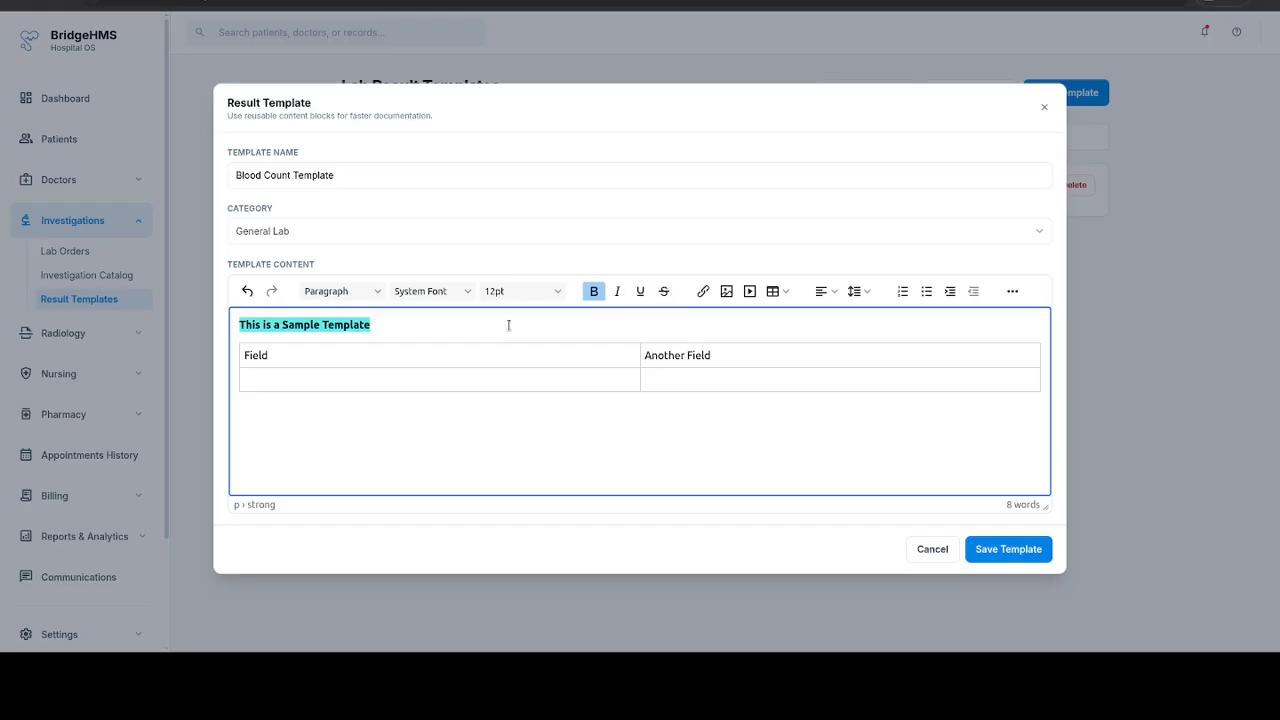
click(824, 291)
click(845, 335)
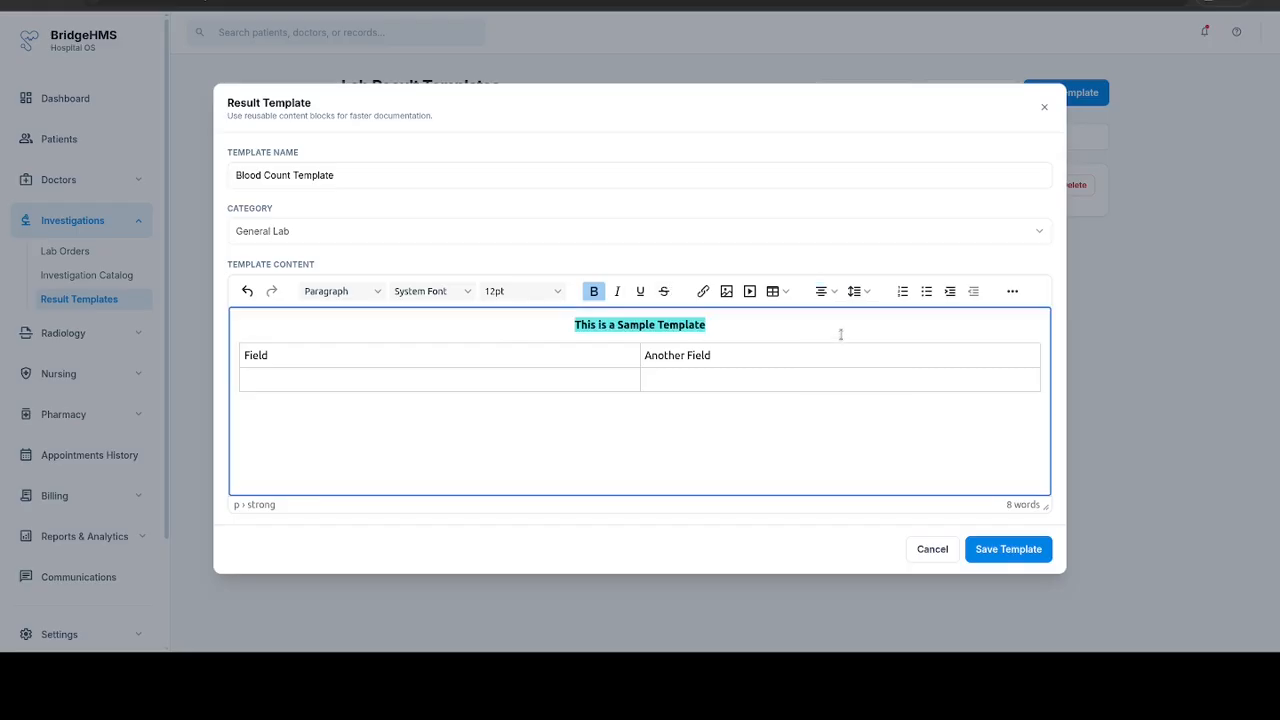
click(544, 292)
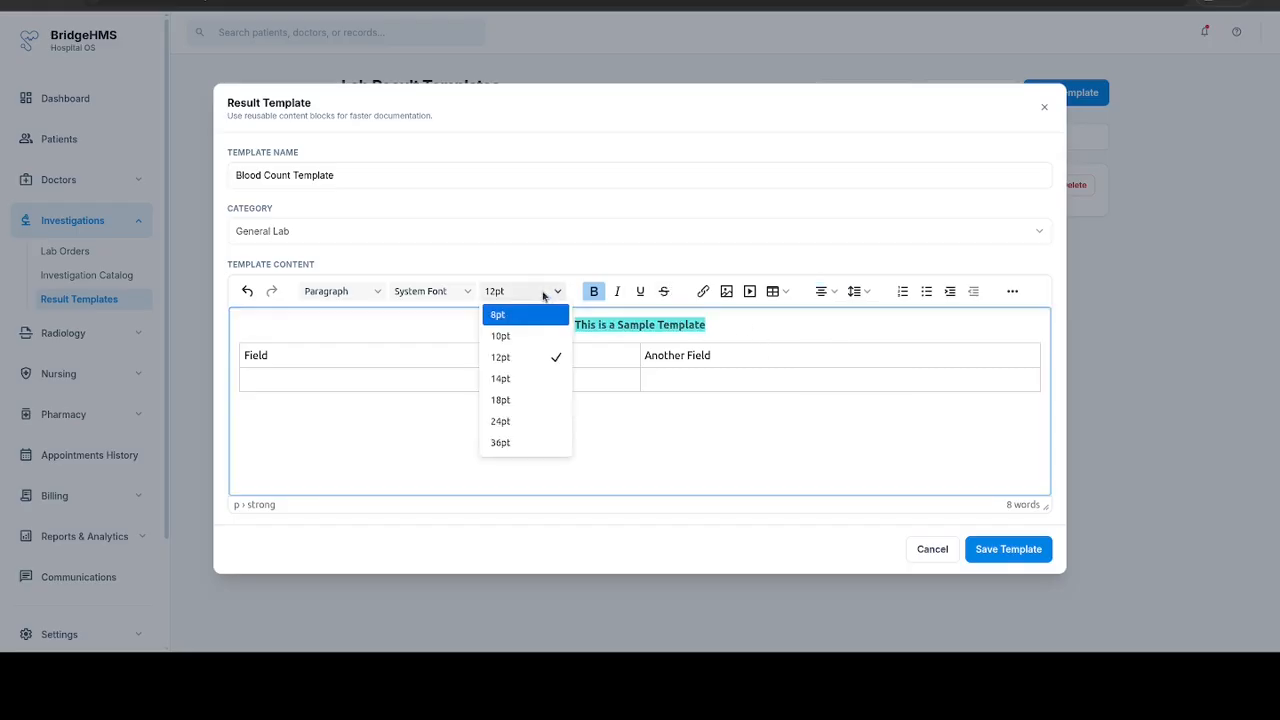
click(520, 378)
click(676, 418)
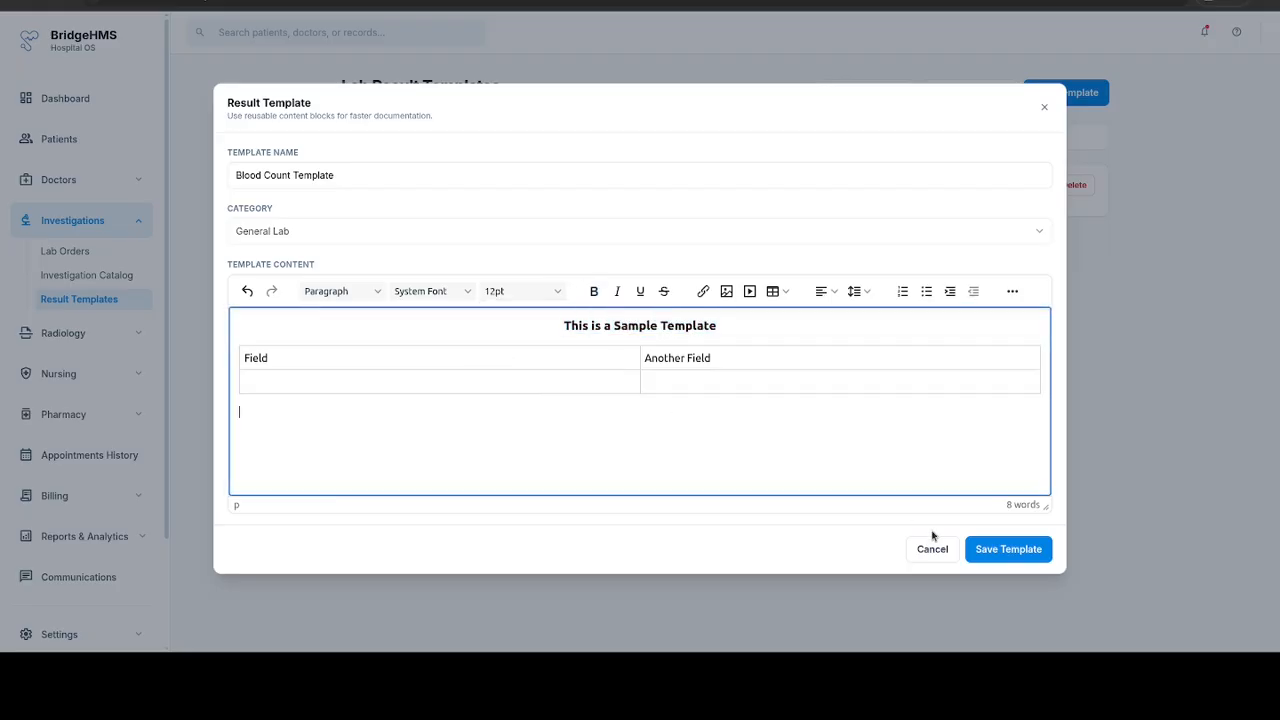
click(1005, 549)
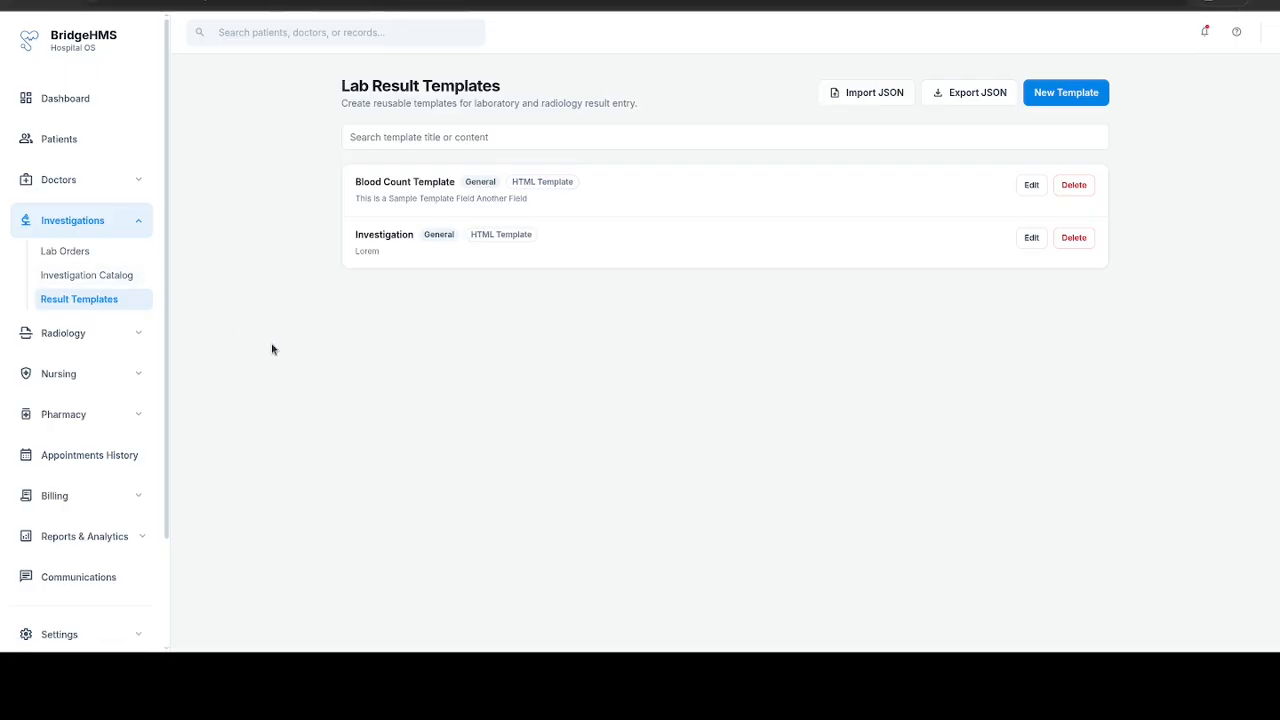
Step: Open the laboratory orders list and examine its stage filter options
click(84, 256)
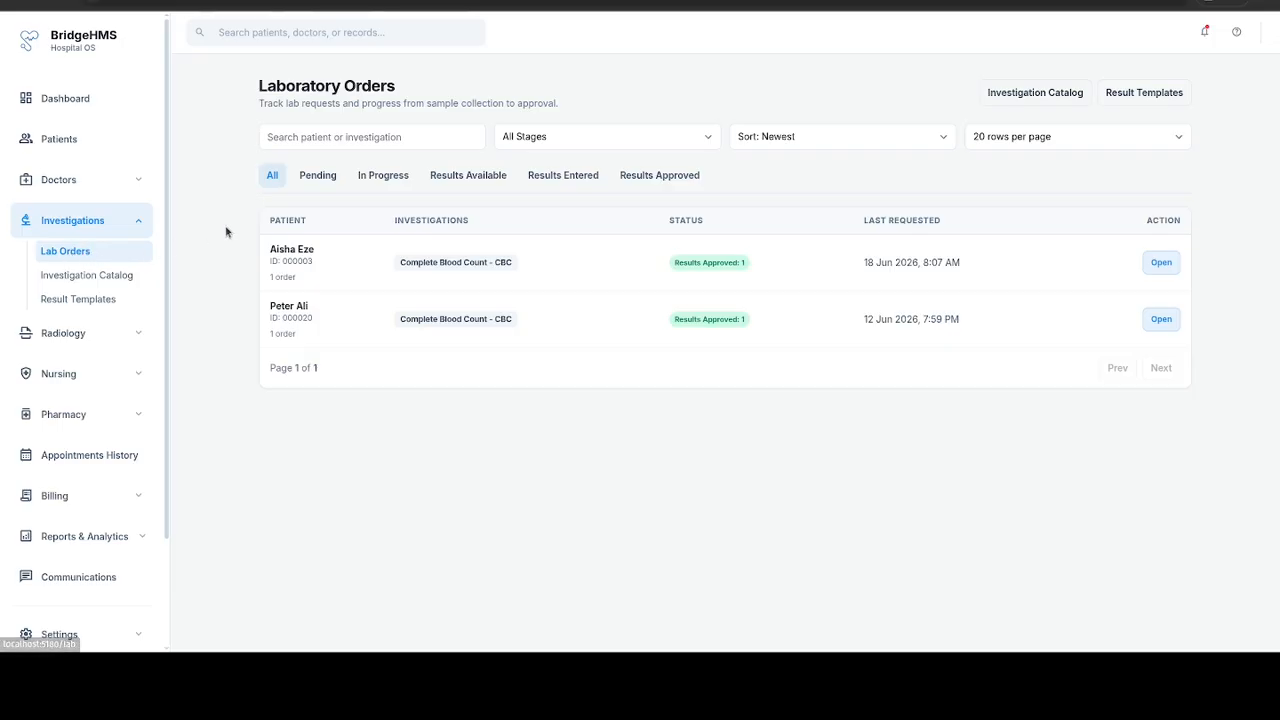
click(553, 149)
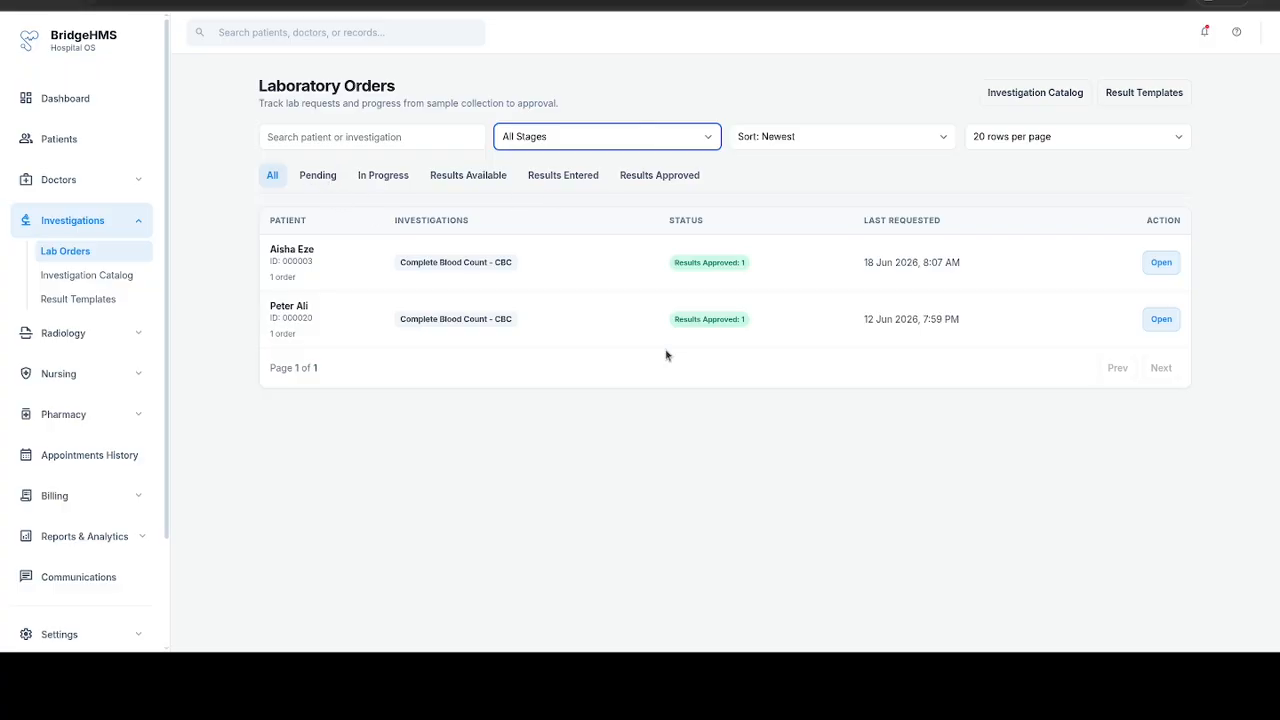
click(1178, 566)
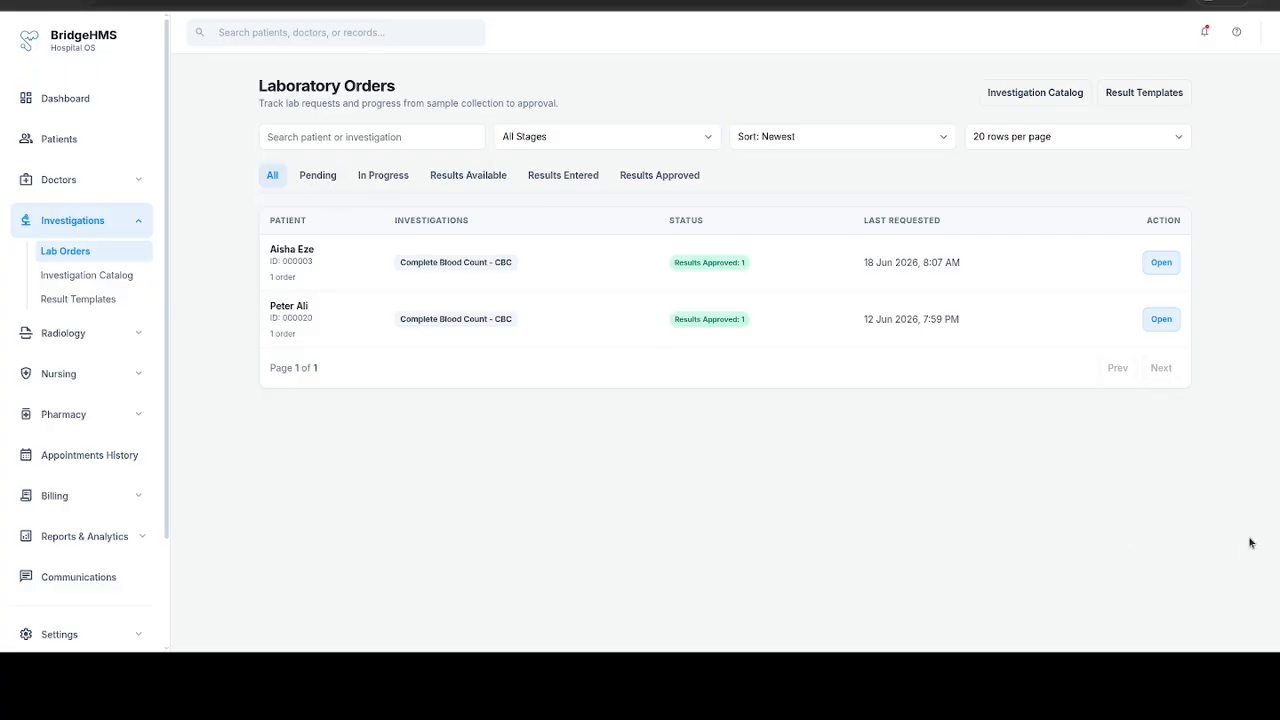
click(1124, 432)
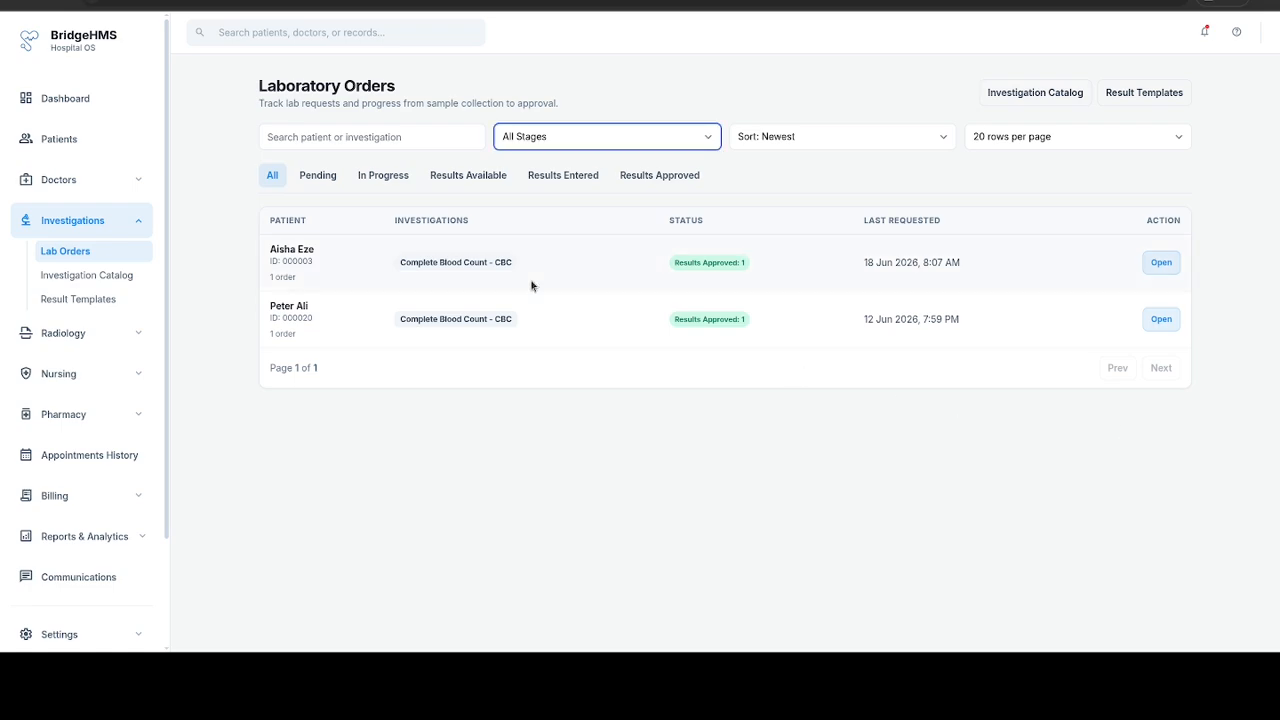
Step: Review the laboratory orders under each status from Pending to Results Approved, check the sort options and return to all orders
click(320, 182)
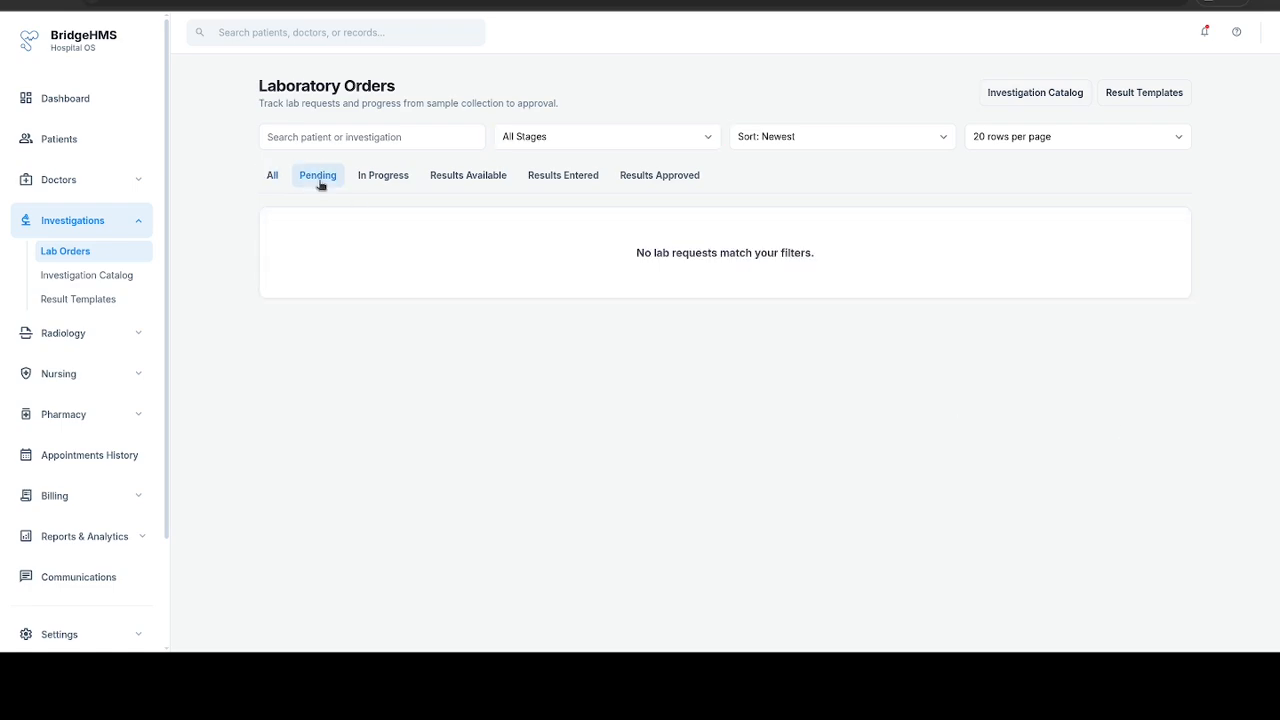
click(397, 182)
click(478, 182)
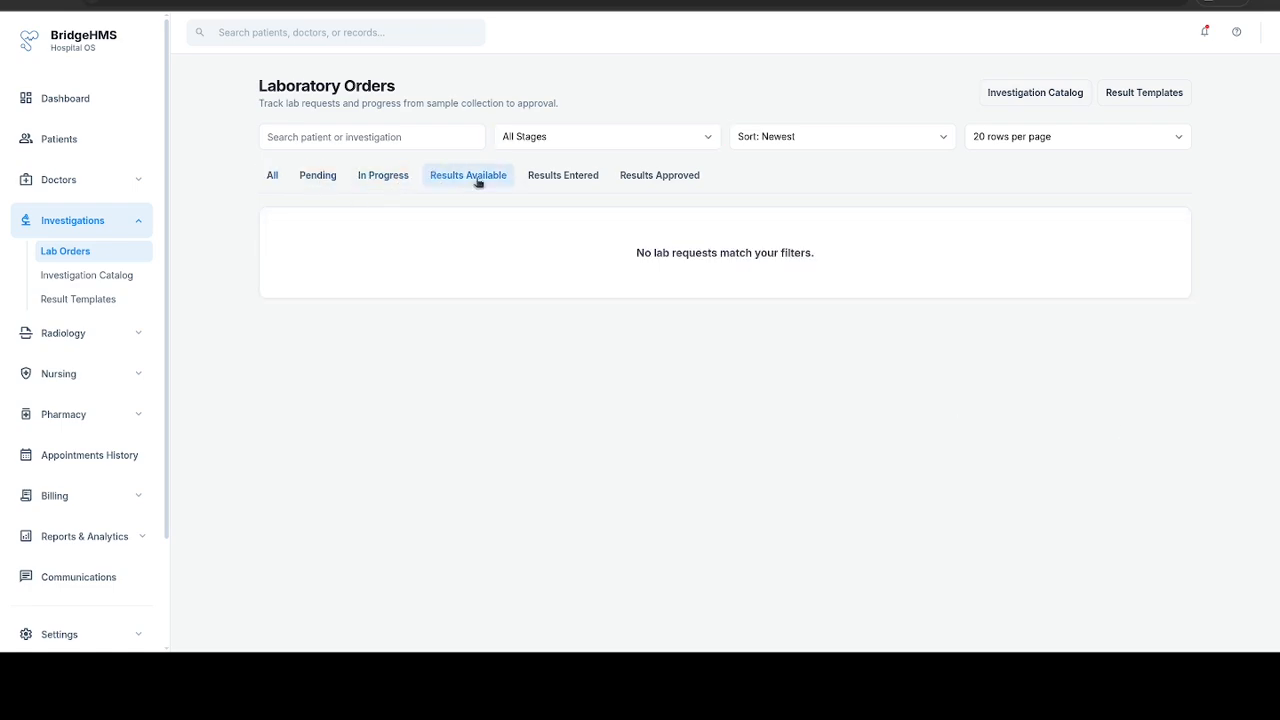
click(575, 182)
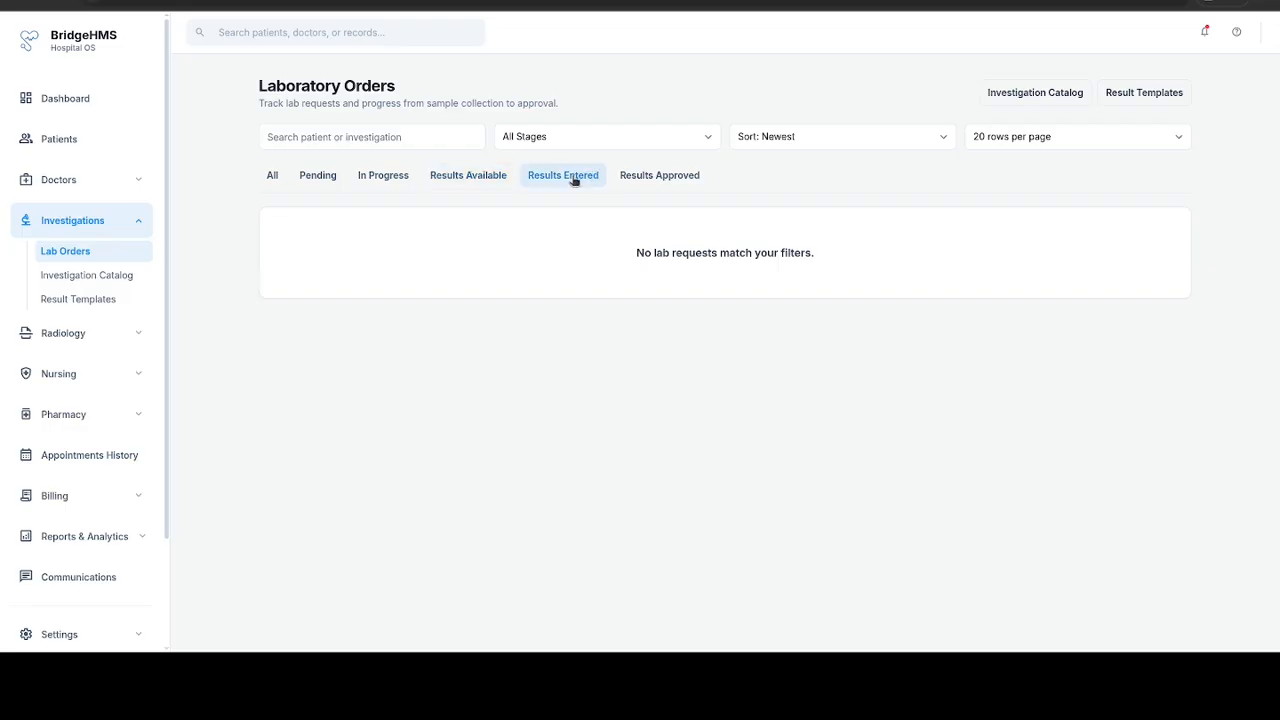
click(680, 176)
click(802, 140)
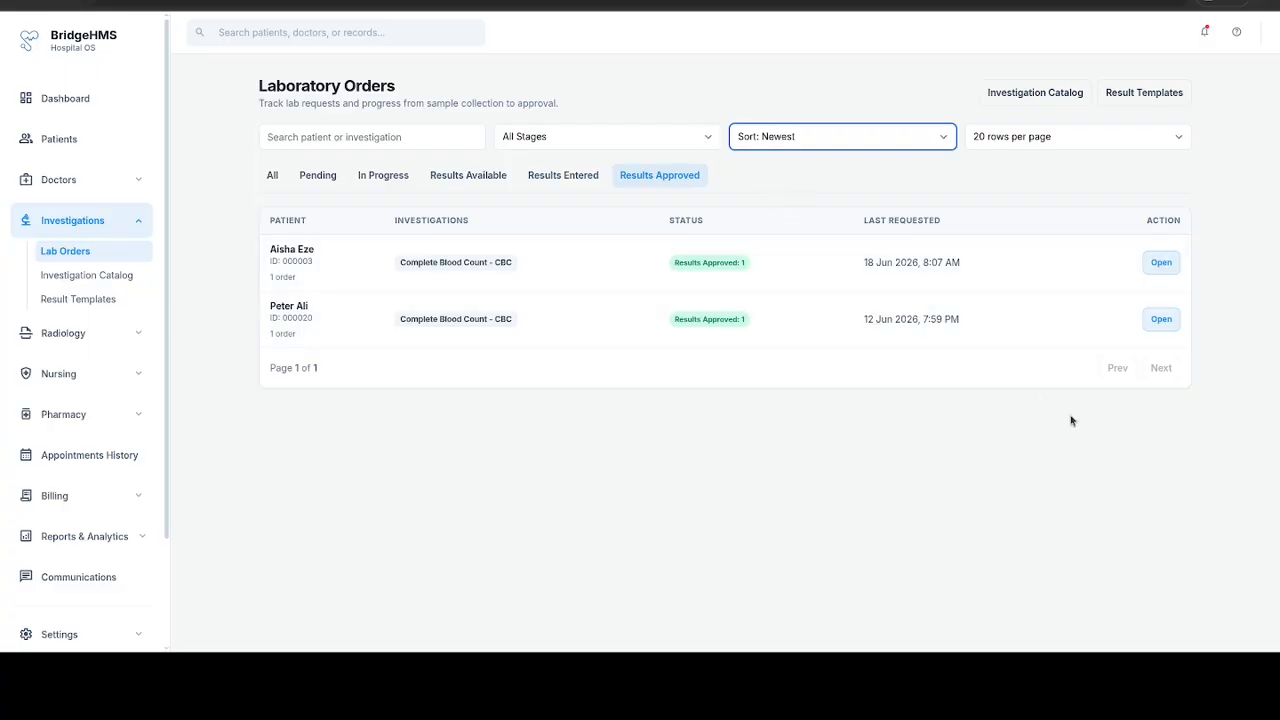
click(1102, 417)
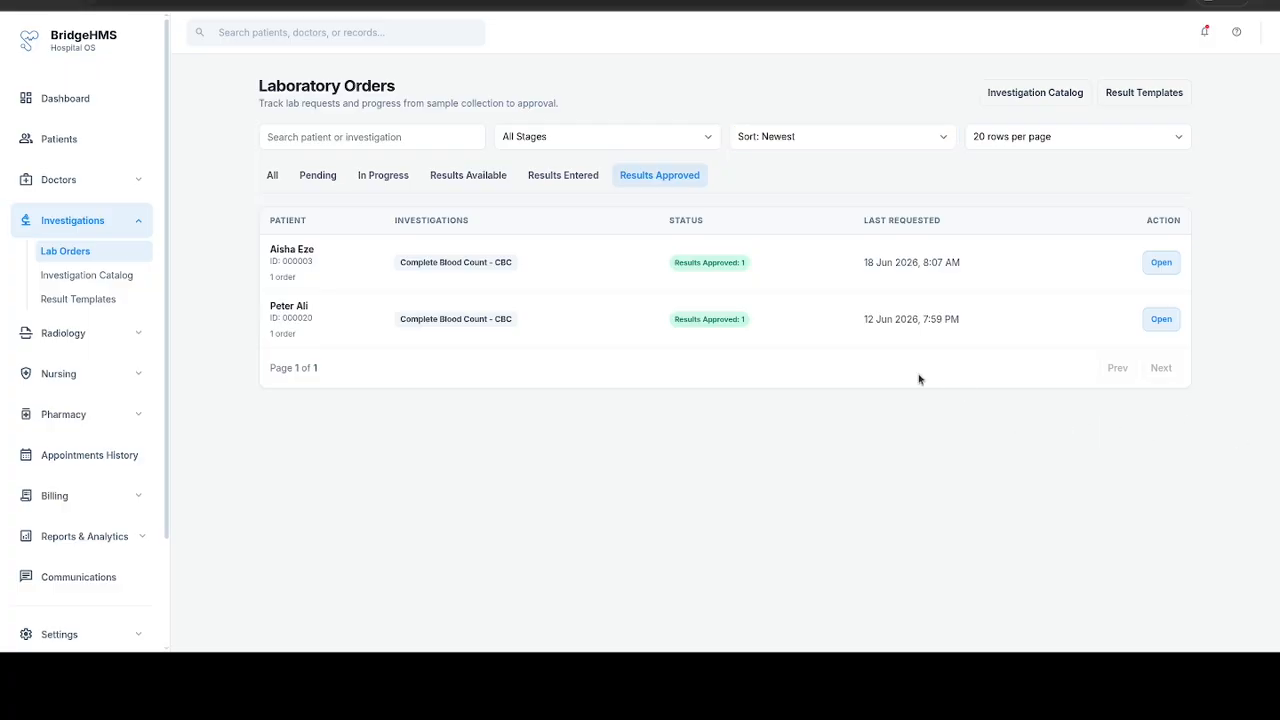
click(273, 176)
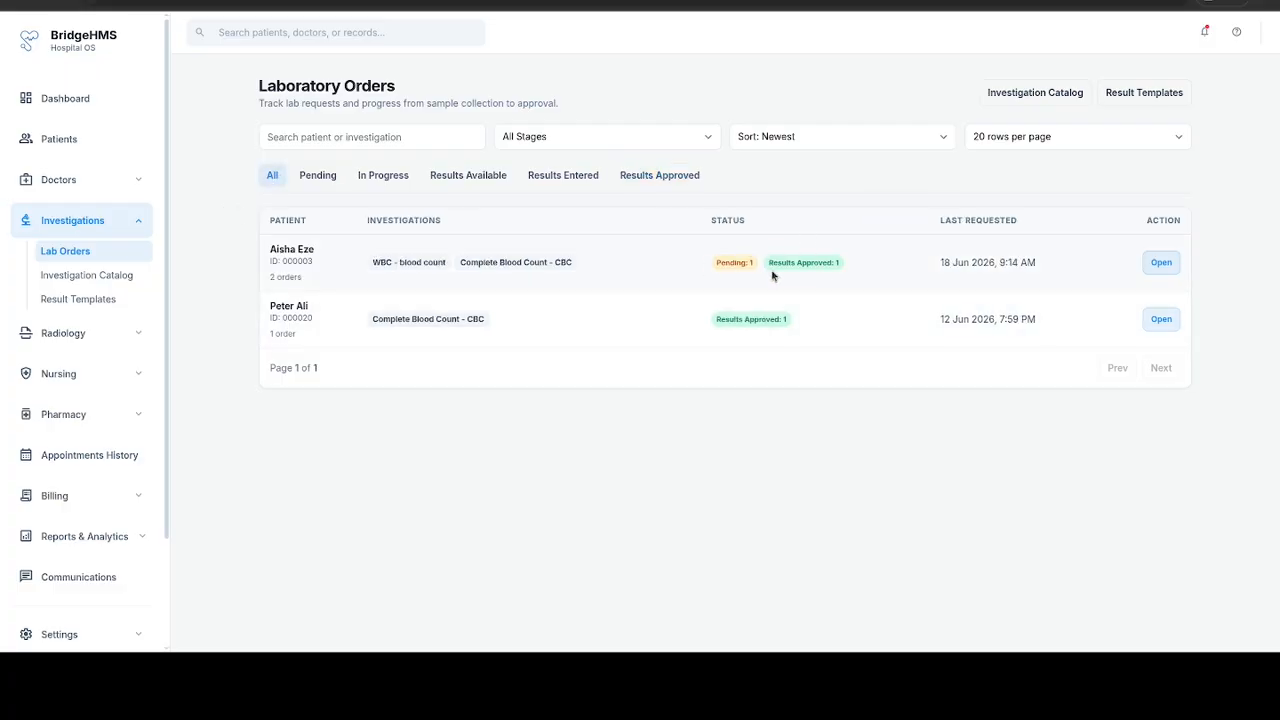
Step: Open the WBC - blood count request from the first listed patient's laboratory orders
click(1160, 264)
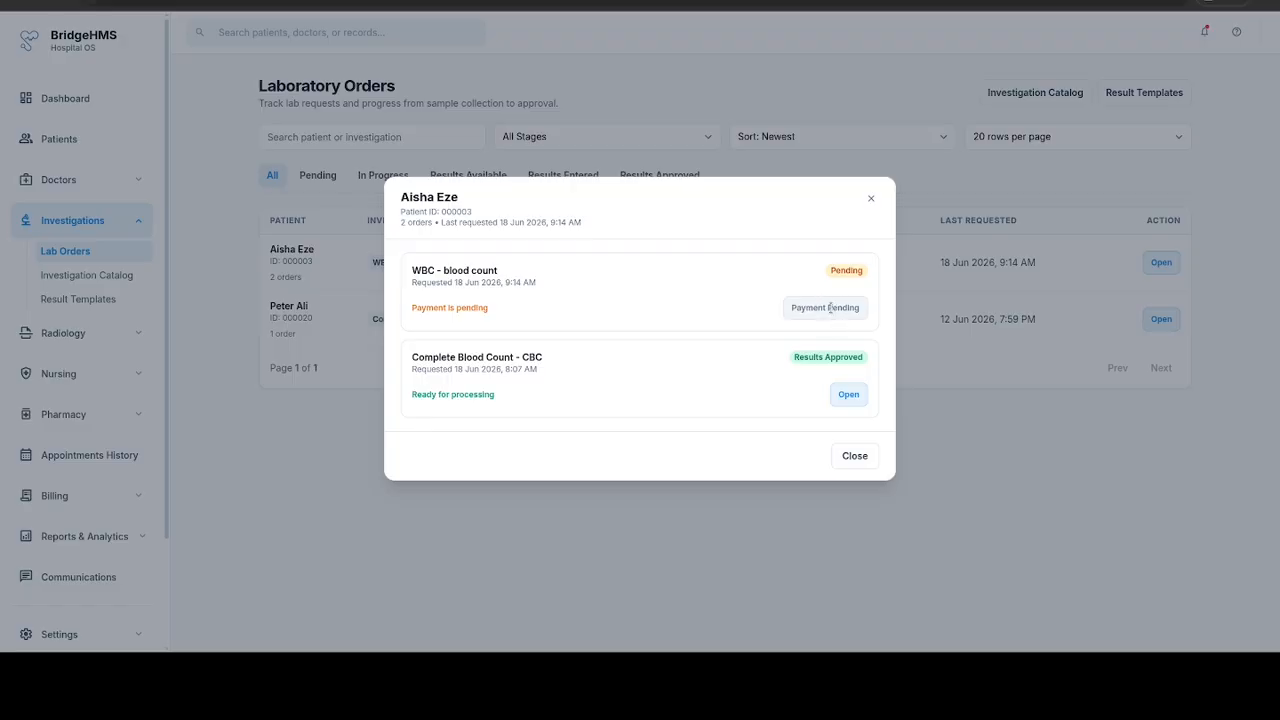
click(858, 457)
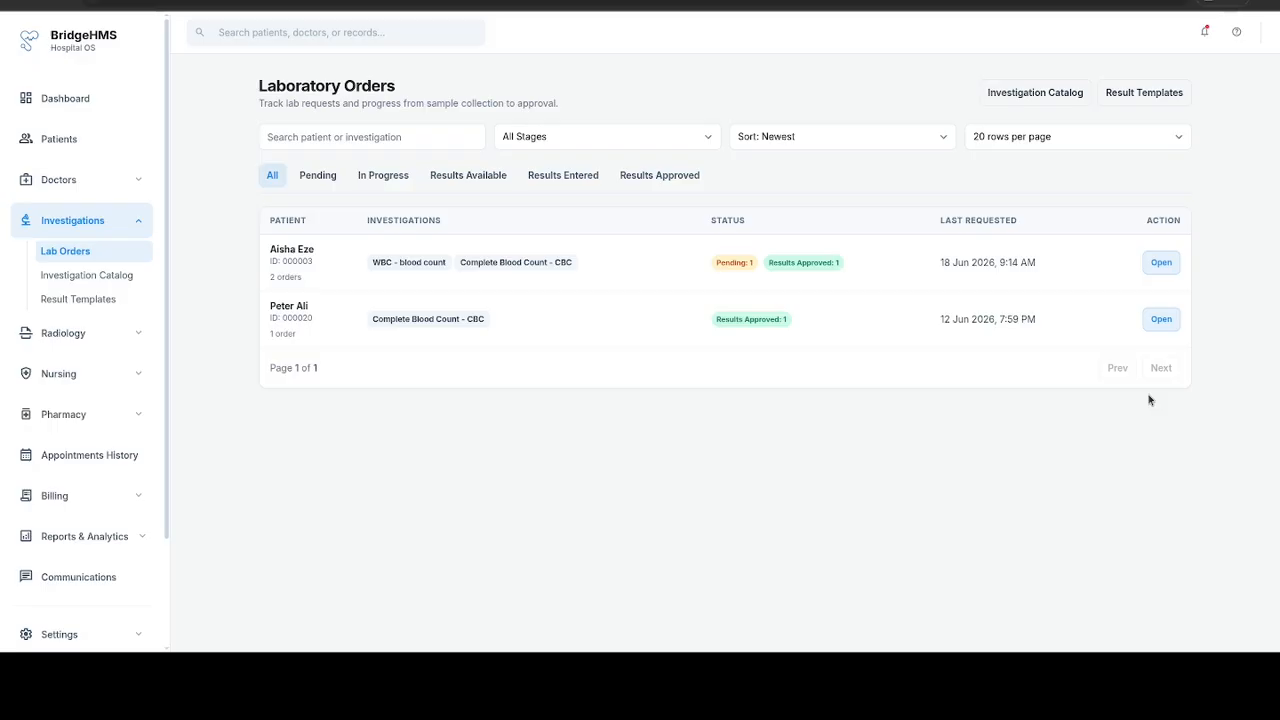
click(1170, 264)
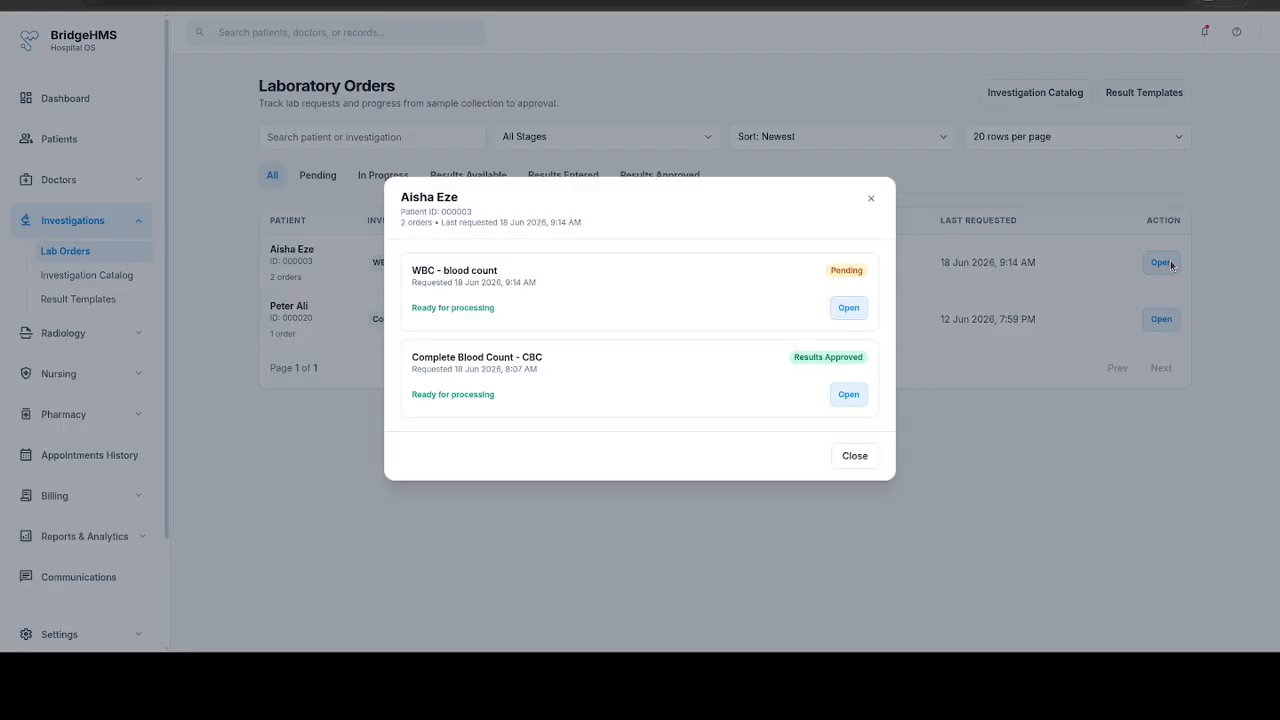
click(848, 309)
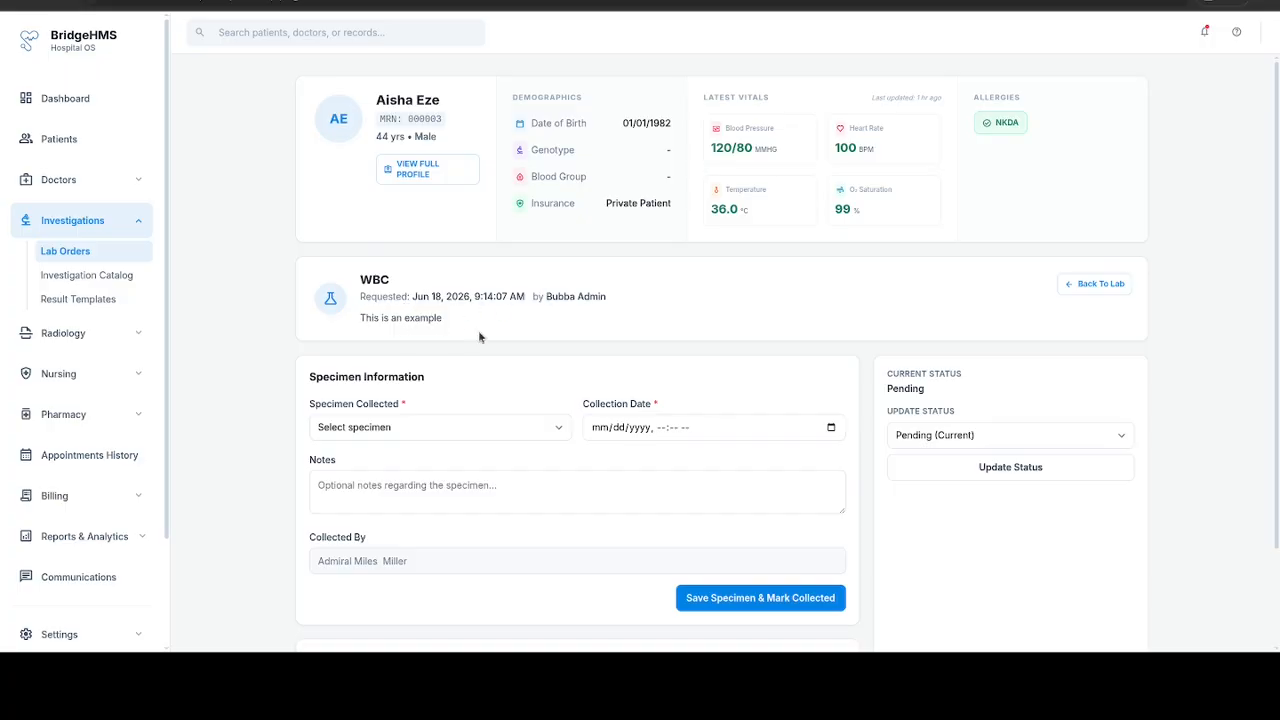
Step: Set the collected specimen to Blood with a collection date of 06/18/2026, 09:16 AM
scroll(478, 335, down, 2)
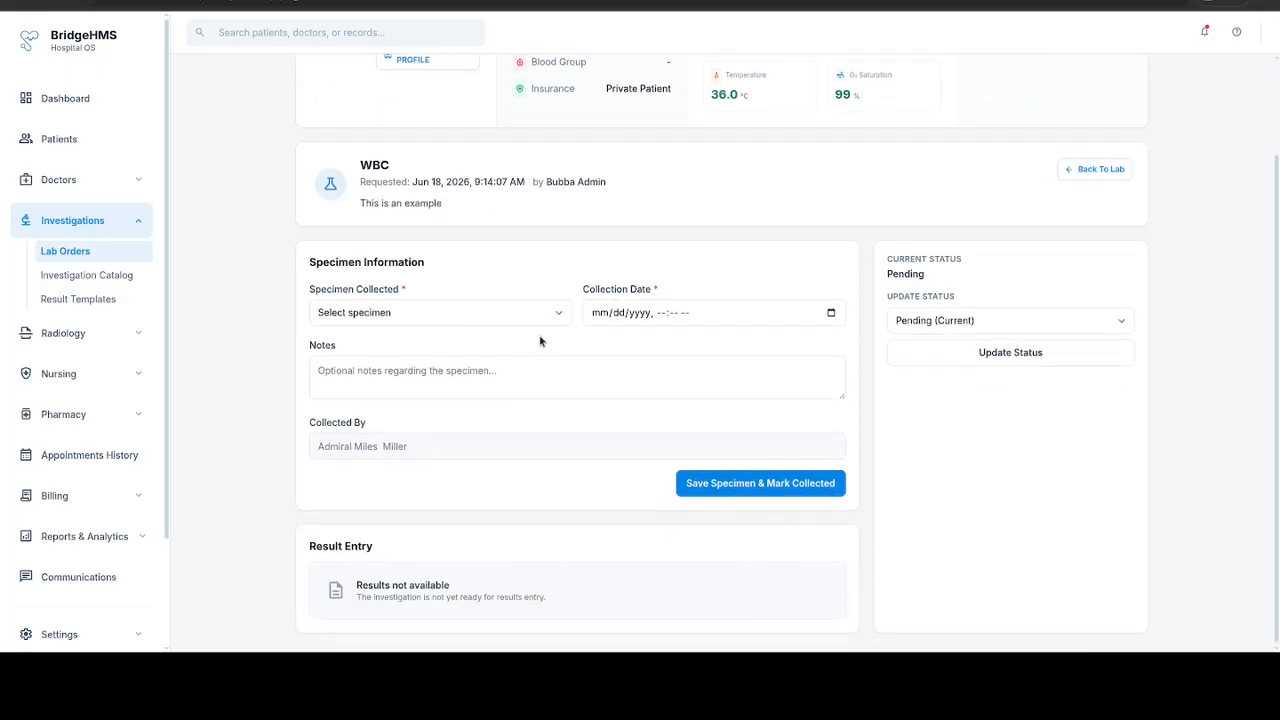
click(472, 310)
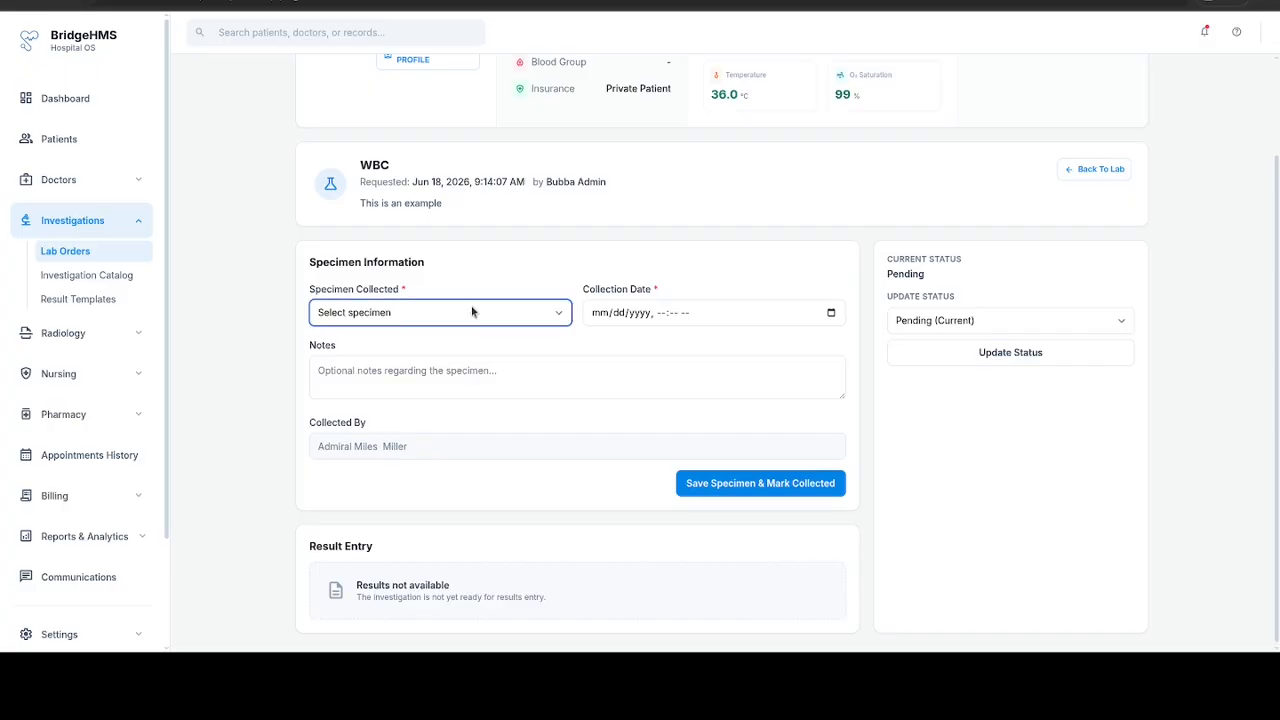
click(394, 364)
click(832, 314)
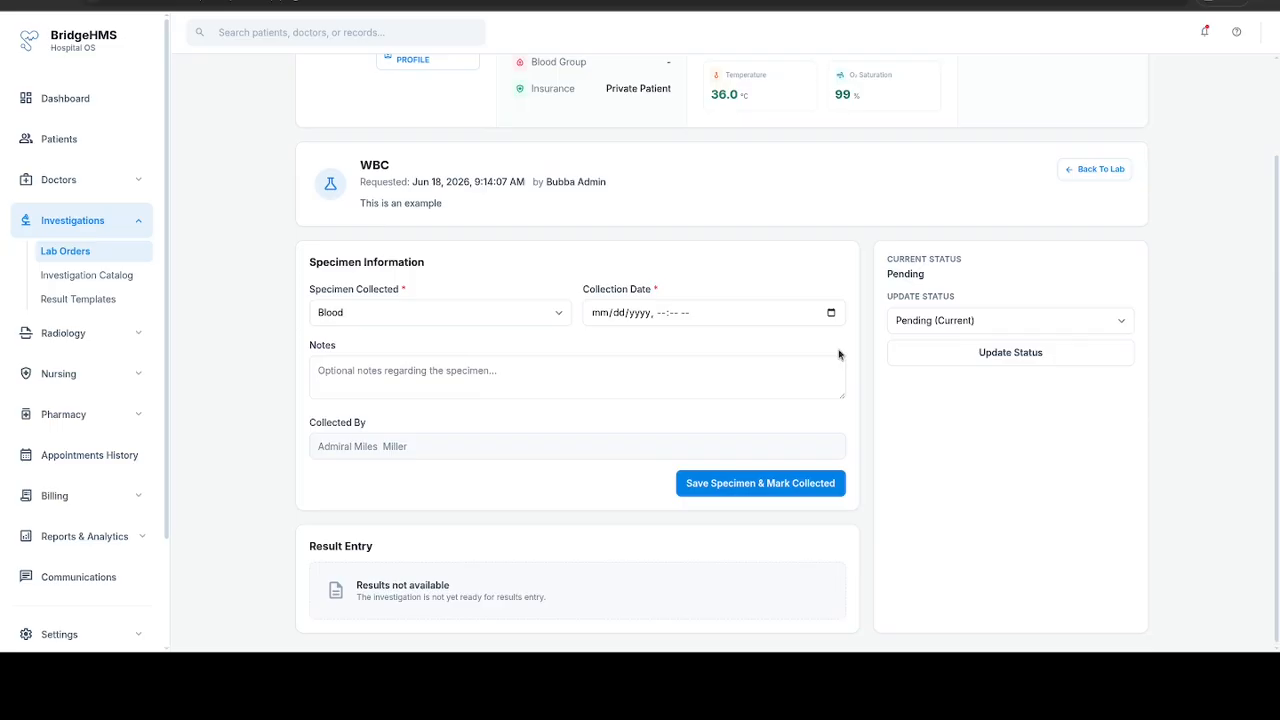
click(692, 501)
Step: Enter "nil" as the specimen note, then save the specimen and mark it collected
click(425, 385)
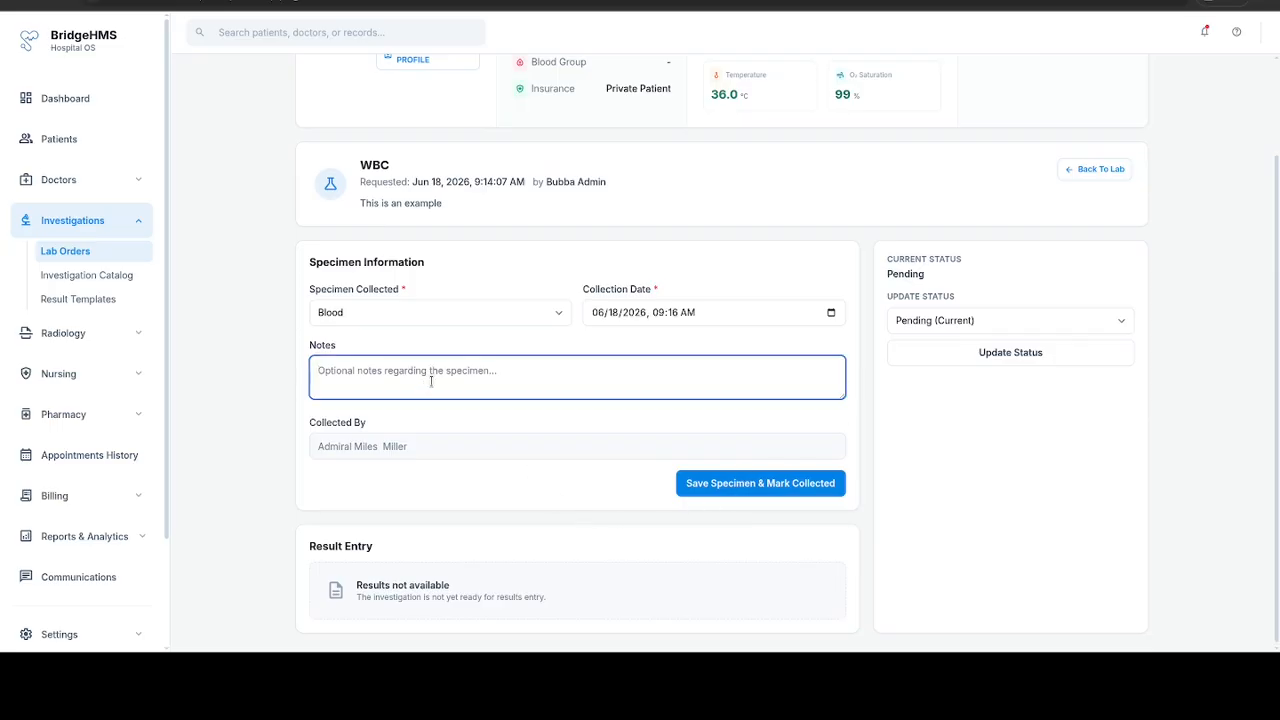
text(nil)
key(Tab)
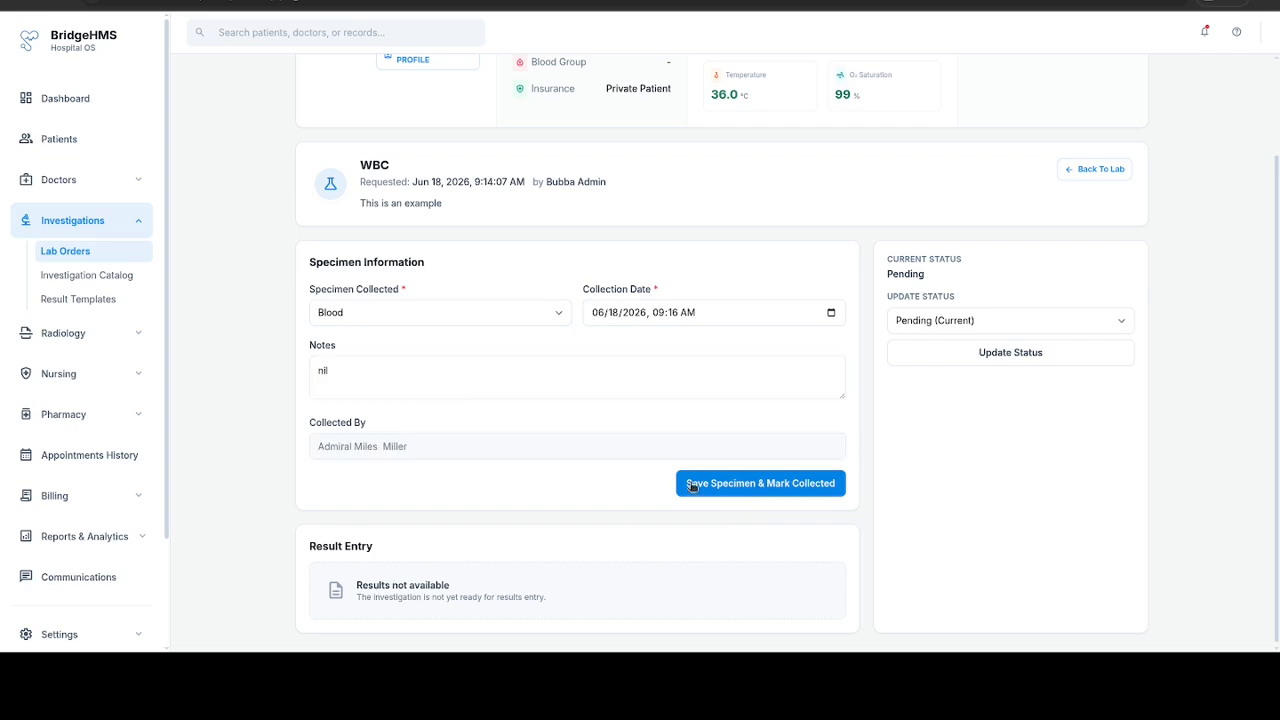
click(692, 486)
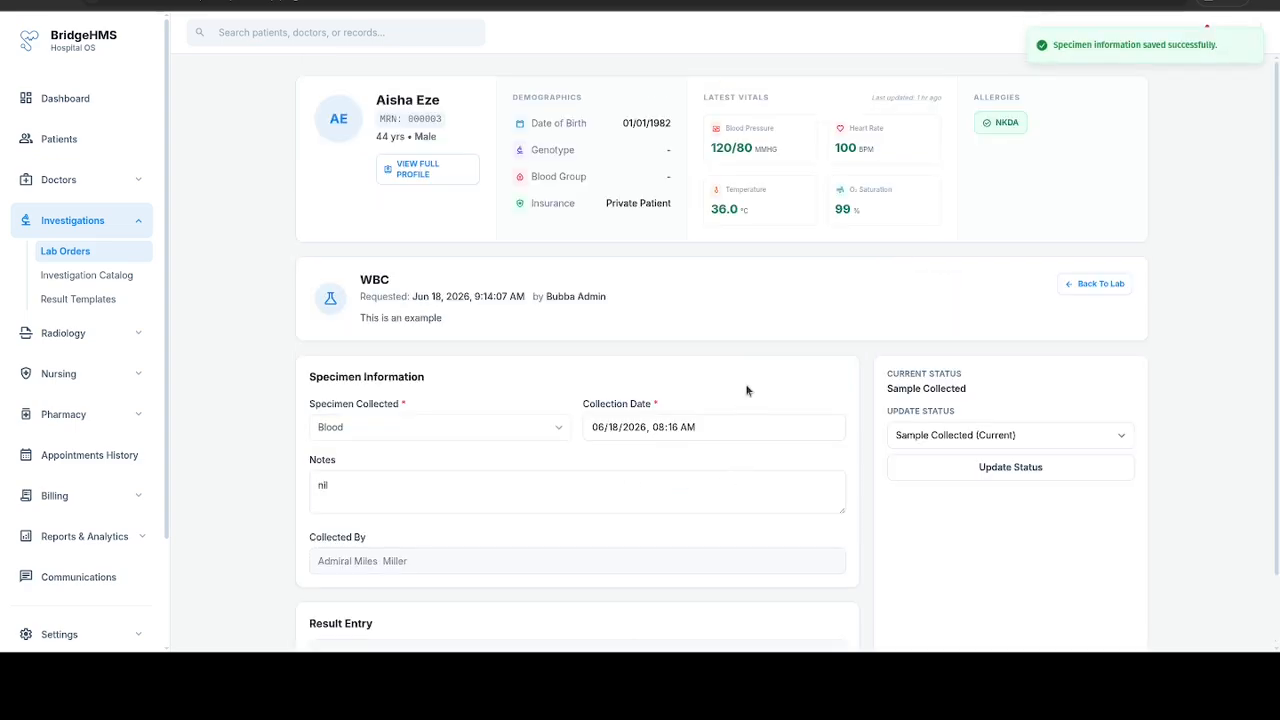
Step: Choose Sample Discarded as the WBC request's new status
scroll(757, 345, down, 3)
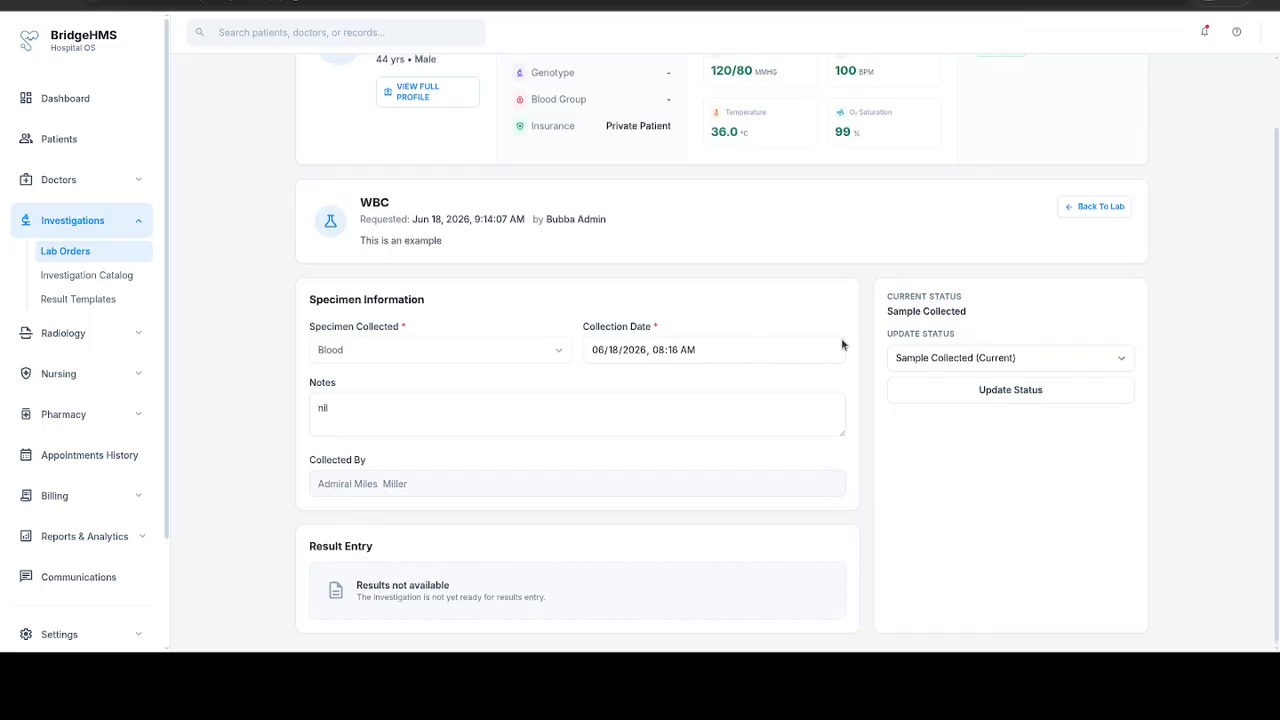
click(944, 362)
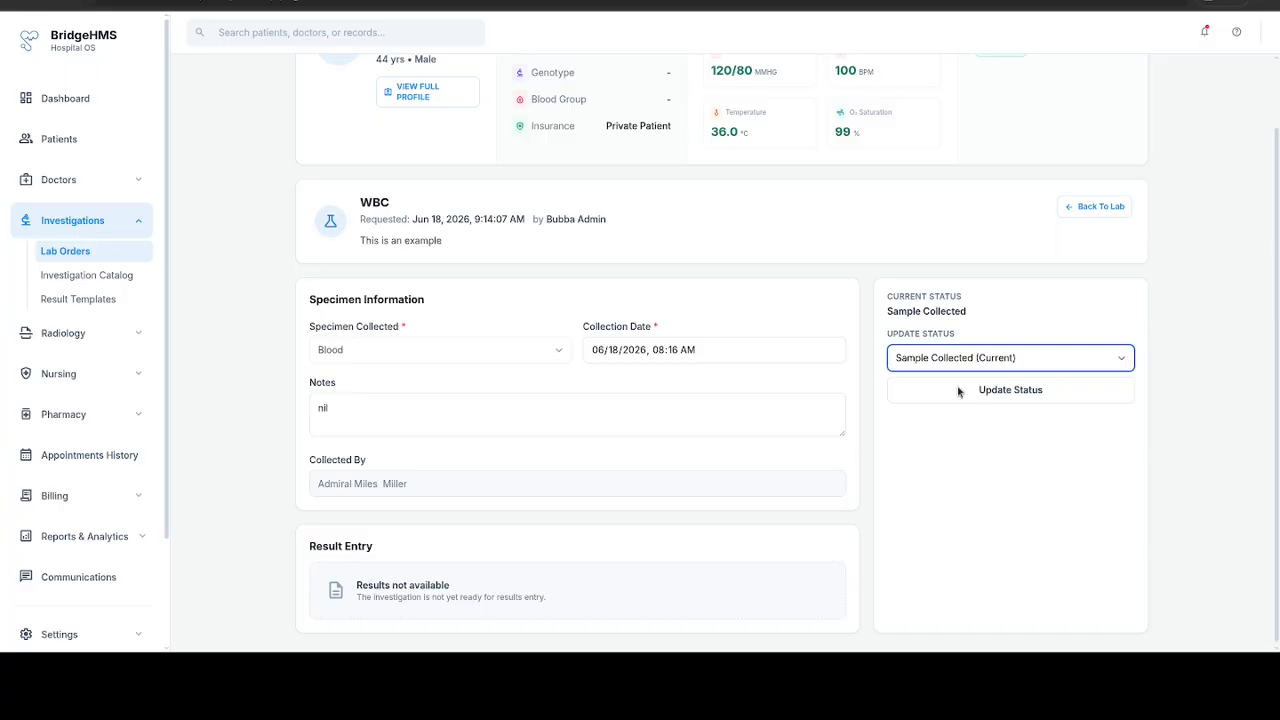
click(956, 390)
click(716, 342)
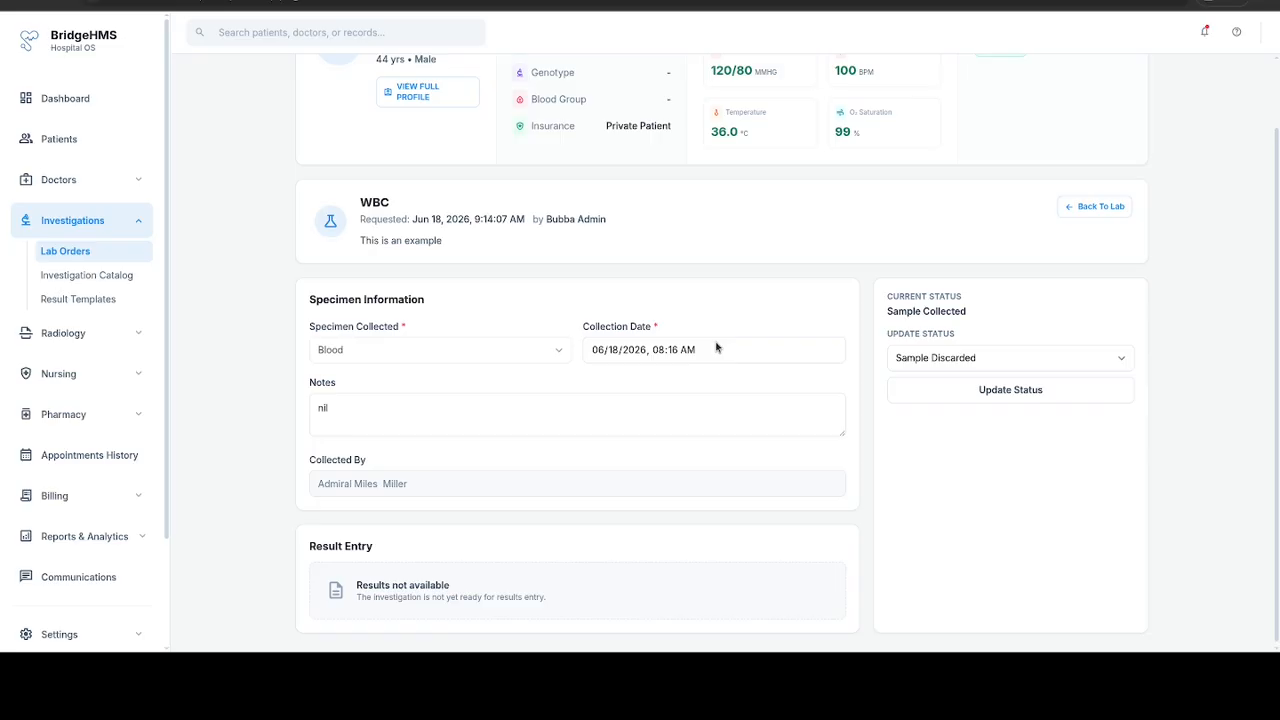
Step: Update the WBC request's status to Results Available
click(971, 361)
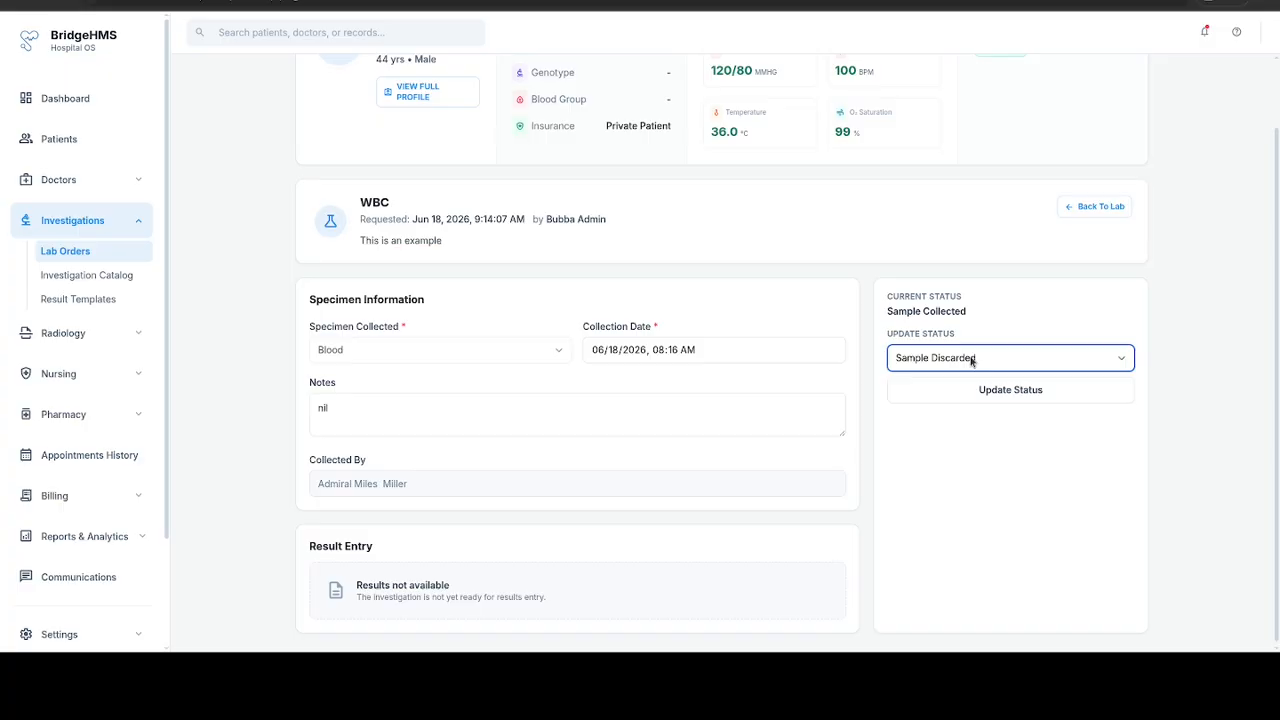
click(945, 421)
click(951, 457)
click(937, 466)
click(1013, 392)
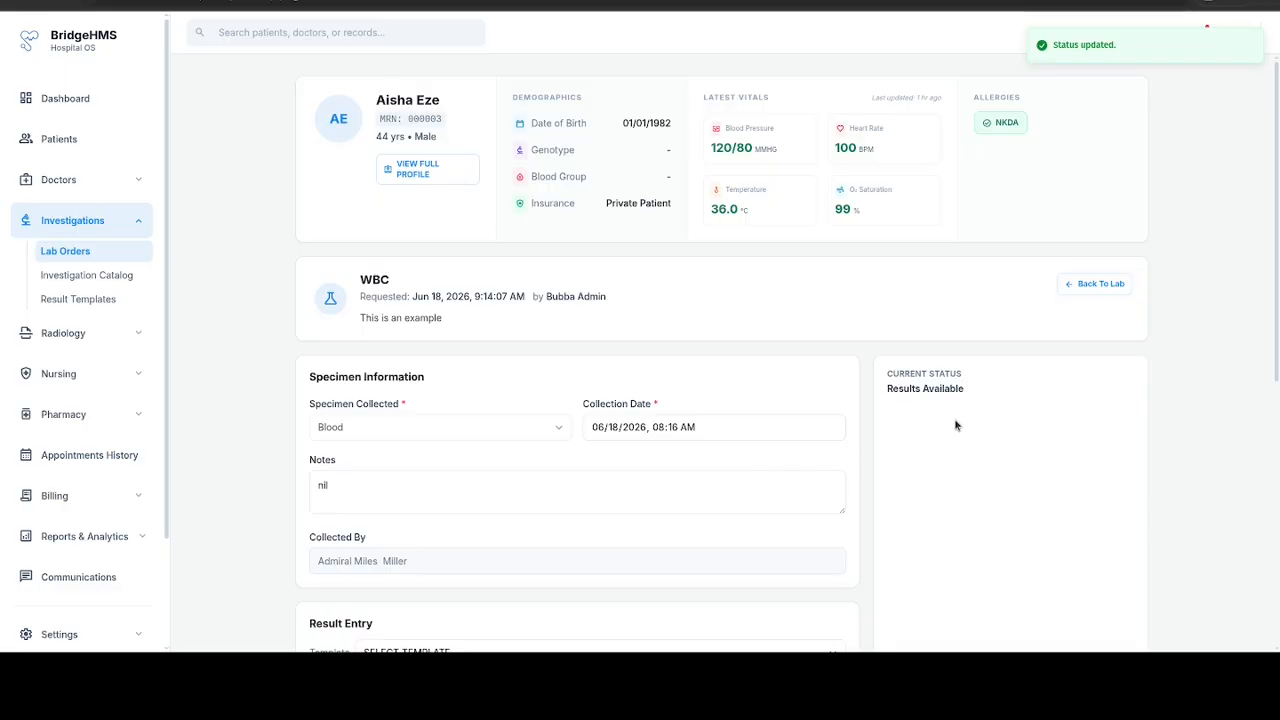
Step: Apply the Blood Count Template to the WBC request's result entry
scroll(955, 425, down, 3)
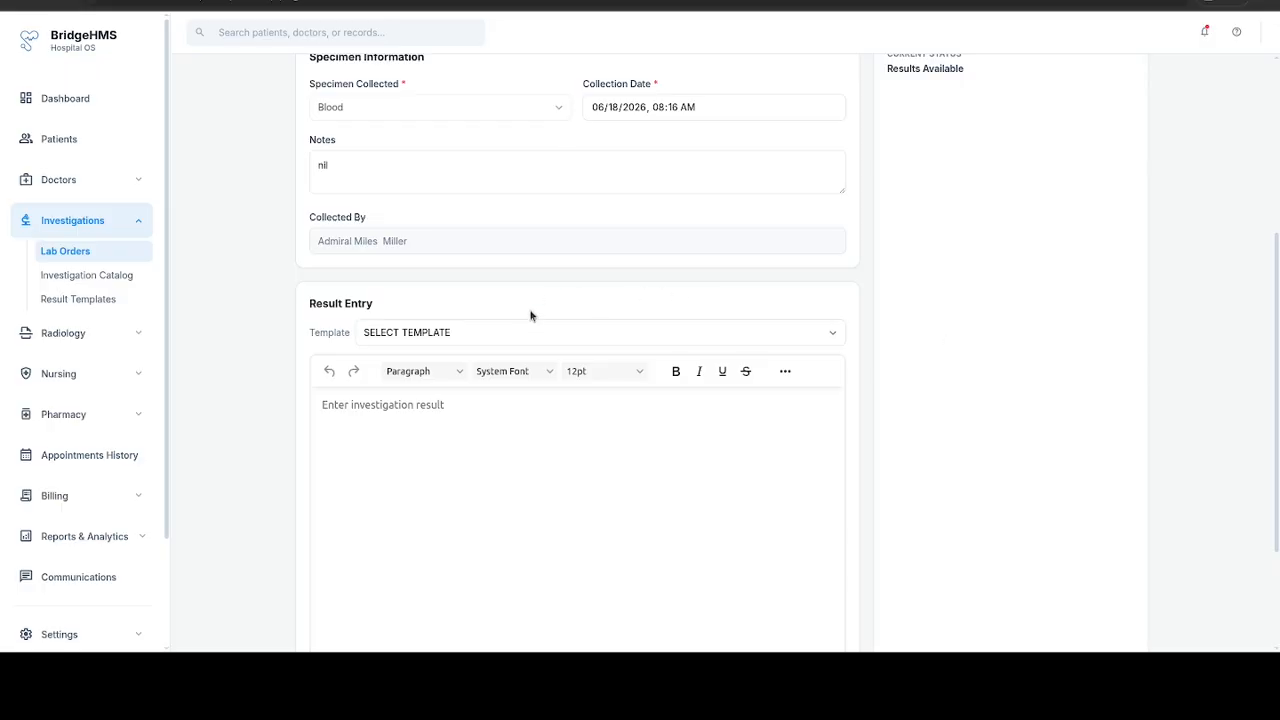
click(504, 338)
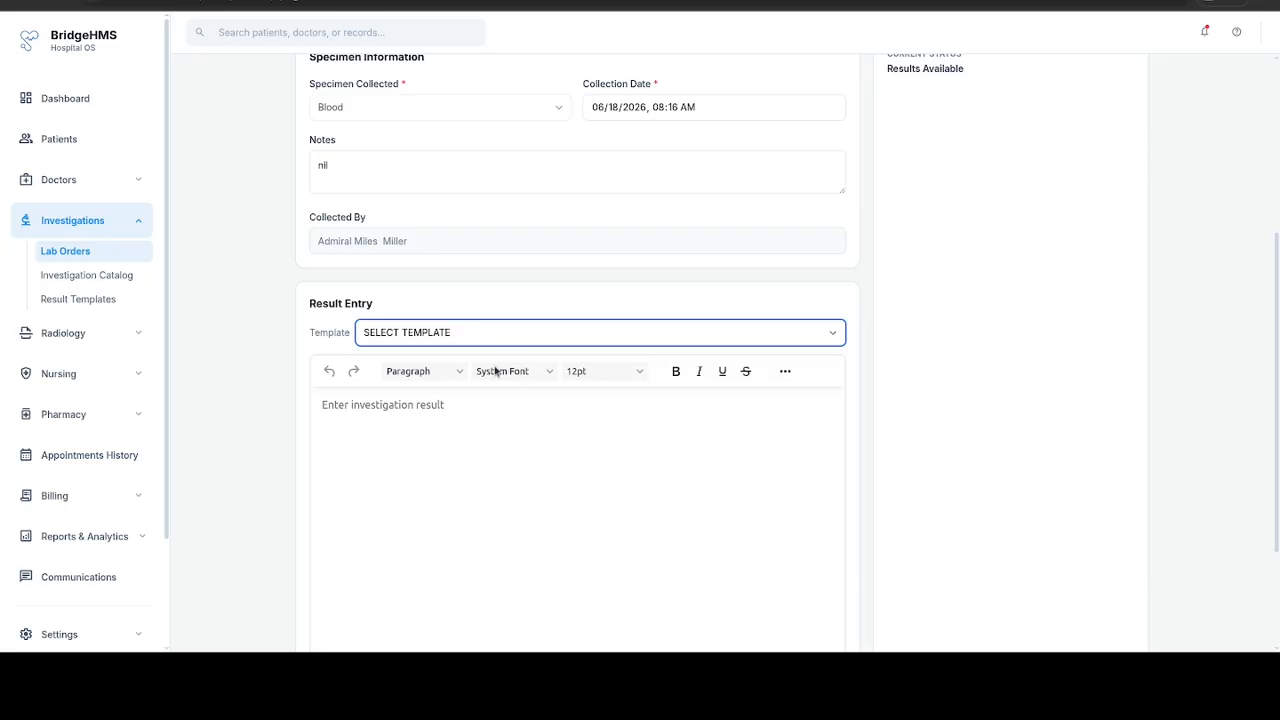
click(460, 378)
click(503, 495)
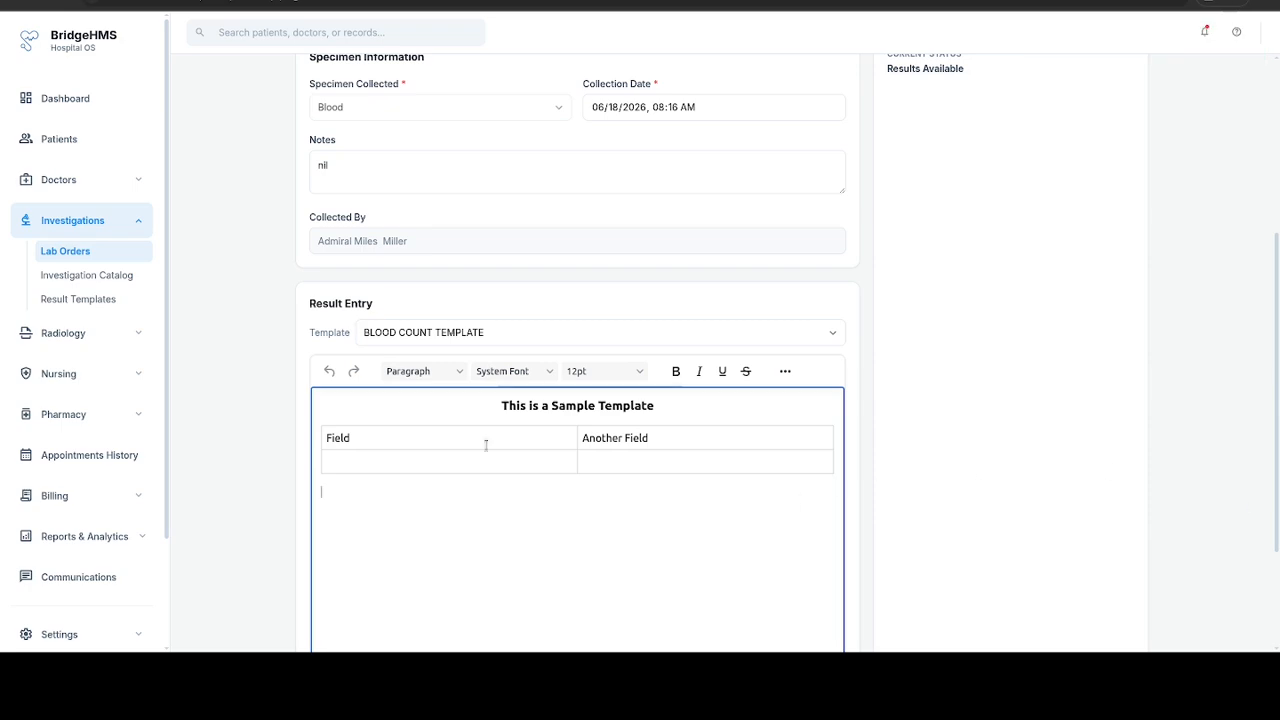
Step: Fill the result table with 100 under "Field" and 150 under "Another Field", and save the result
click(394, 465)
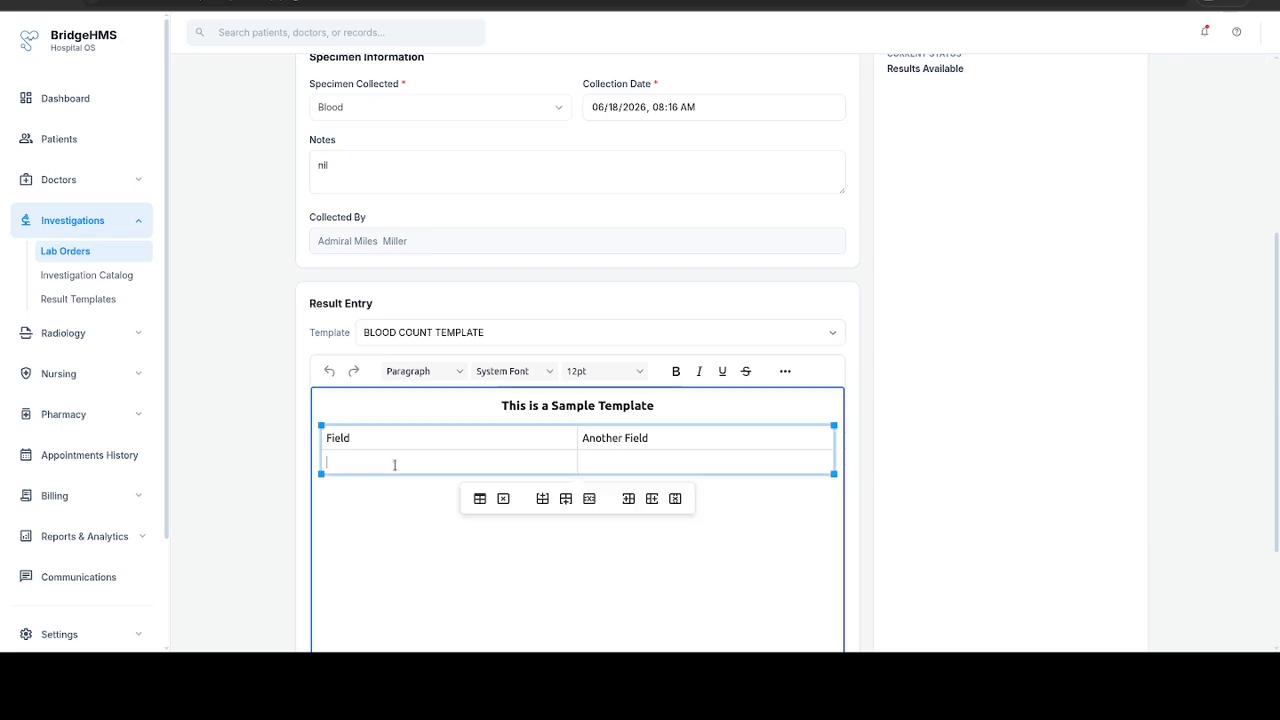
text(100 )
text(150)
scroll(506, 427, down, 2)
click(800, 606)
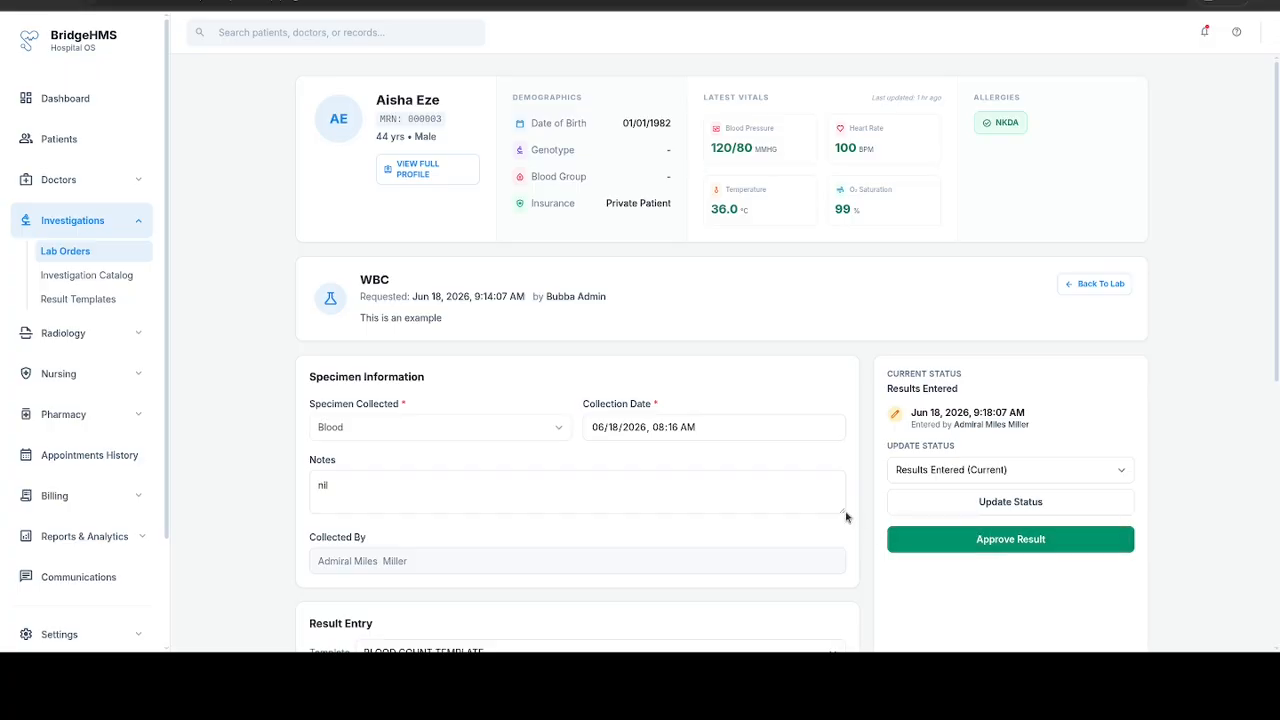
Step: Change the result value under "Another Field" to 120 and save the result again
scroll(845, 515, down, 4)
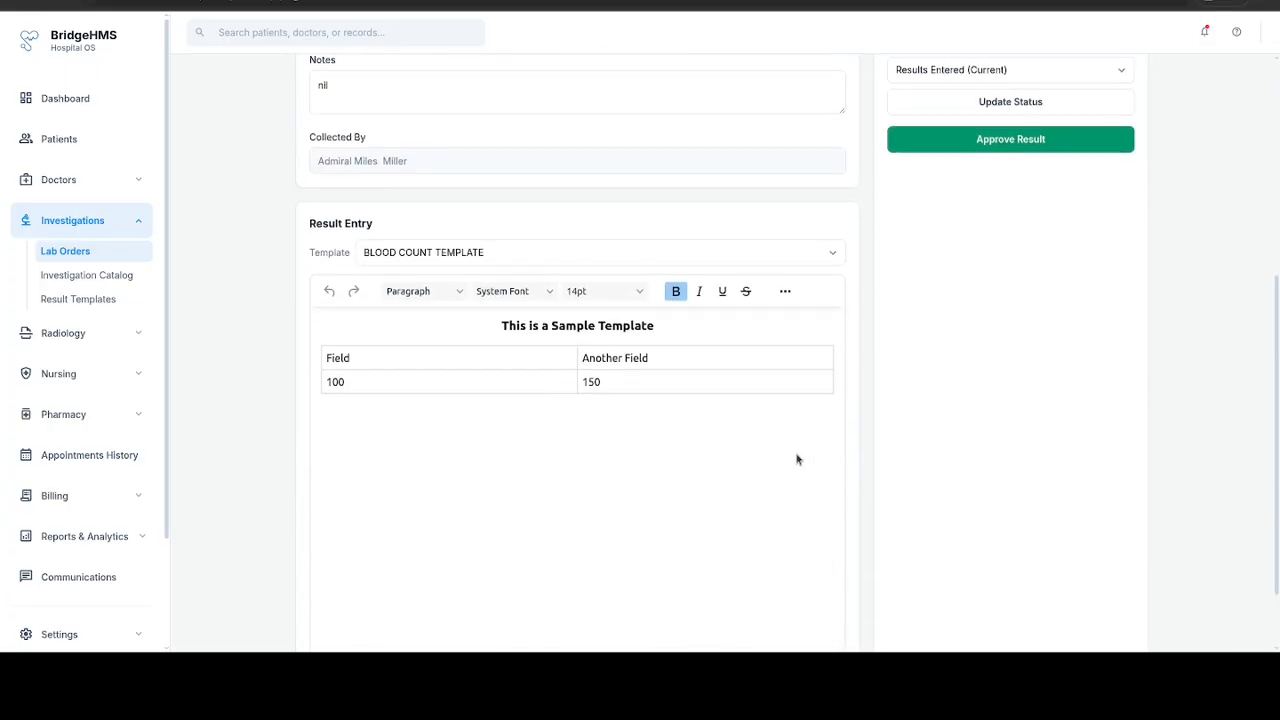
click(635, 382)
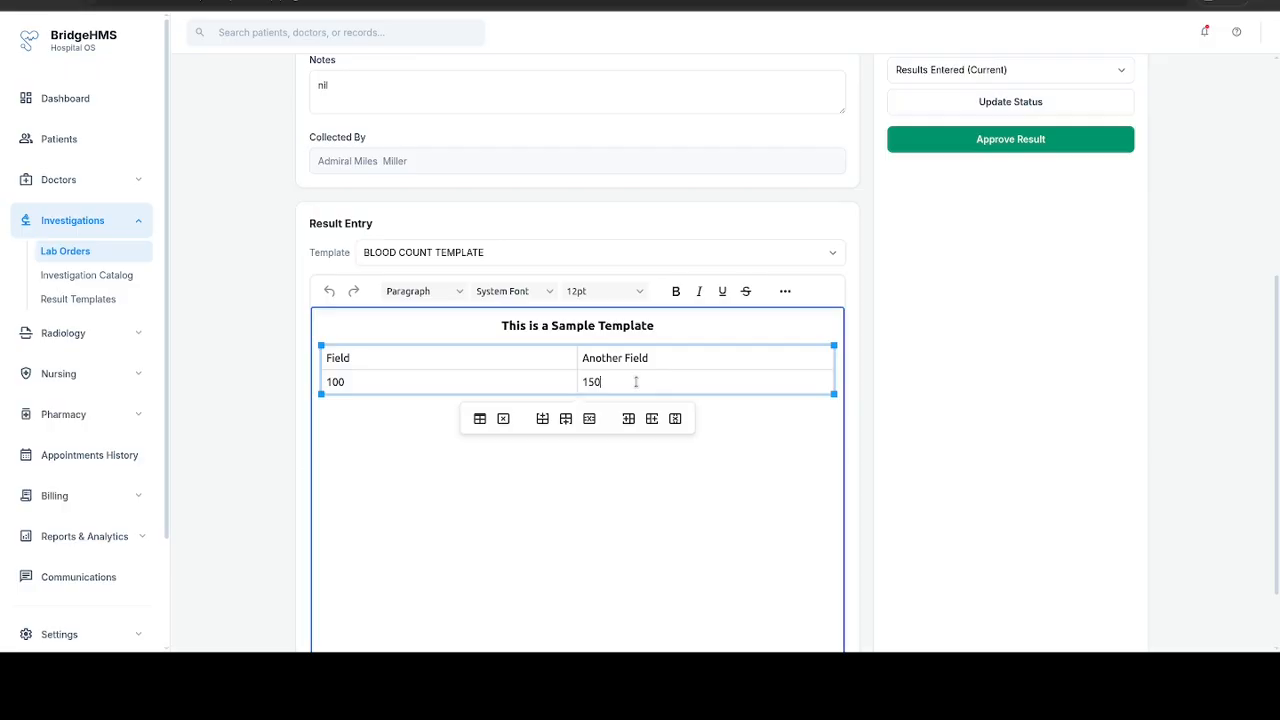
key(BackSpace)
key(BackSpace)
text(20)
scroll(706, 300, down, 2)
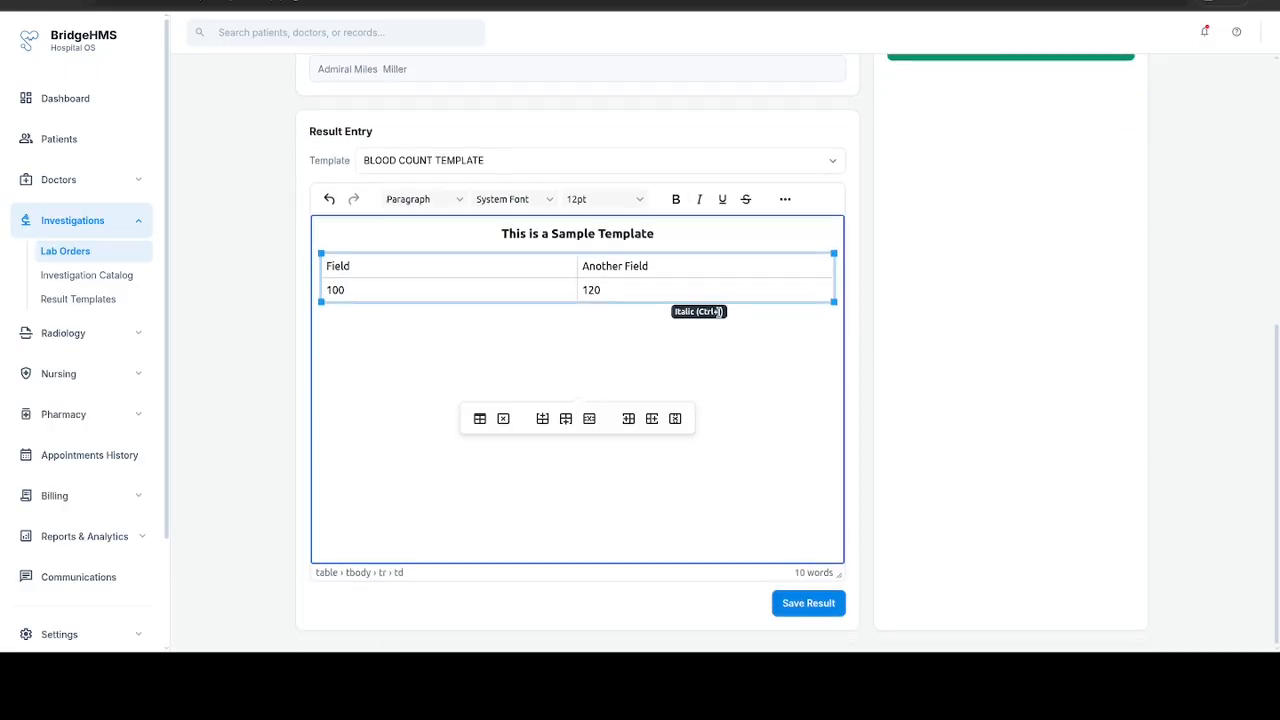
click(848, 337)
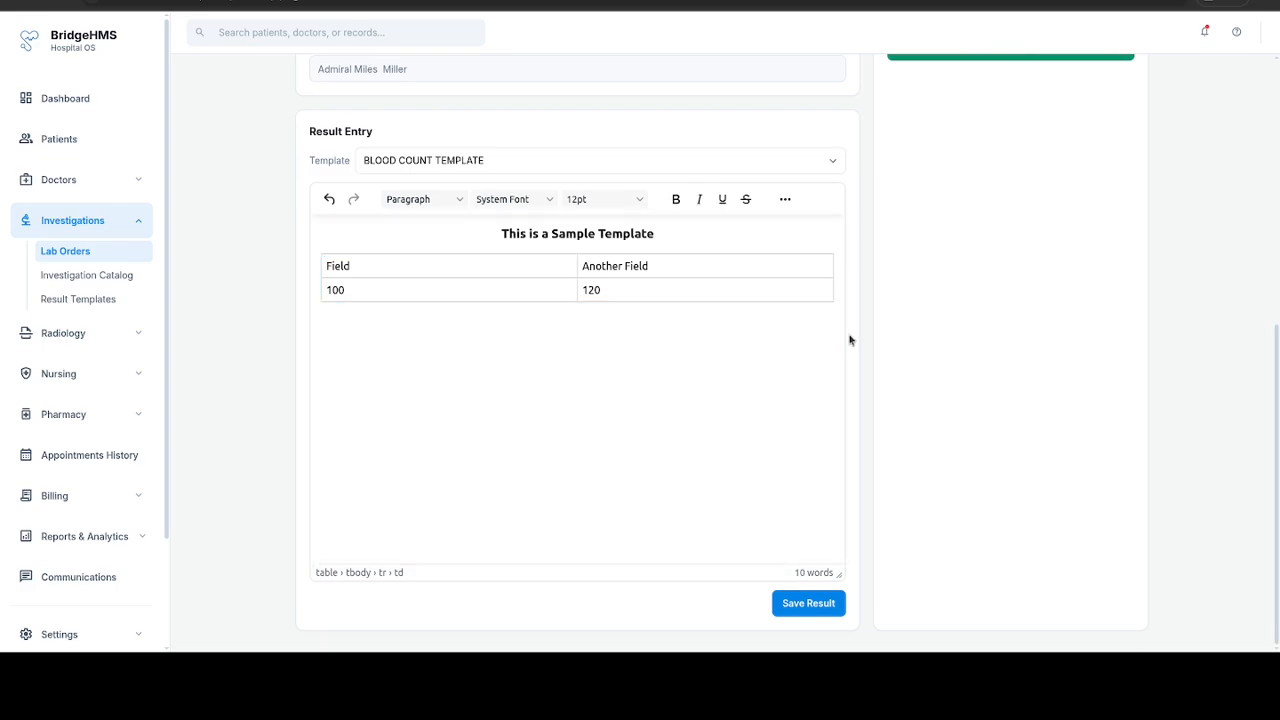
click(800, 603)
scroll(642, 464, down, 3)
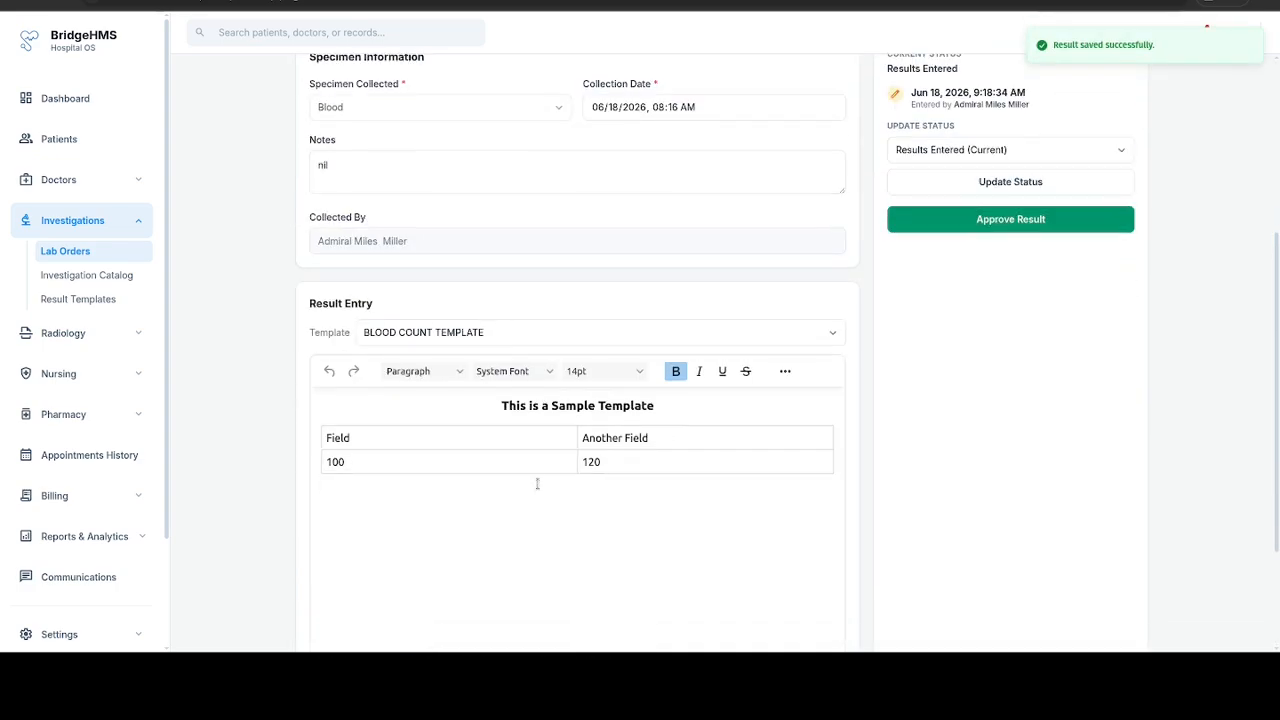
Step: Approve the WBC request's saved result and review the approved entry
scroll(620, 460, up, 2)
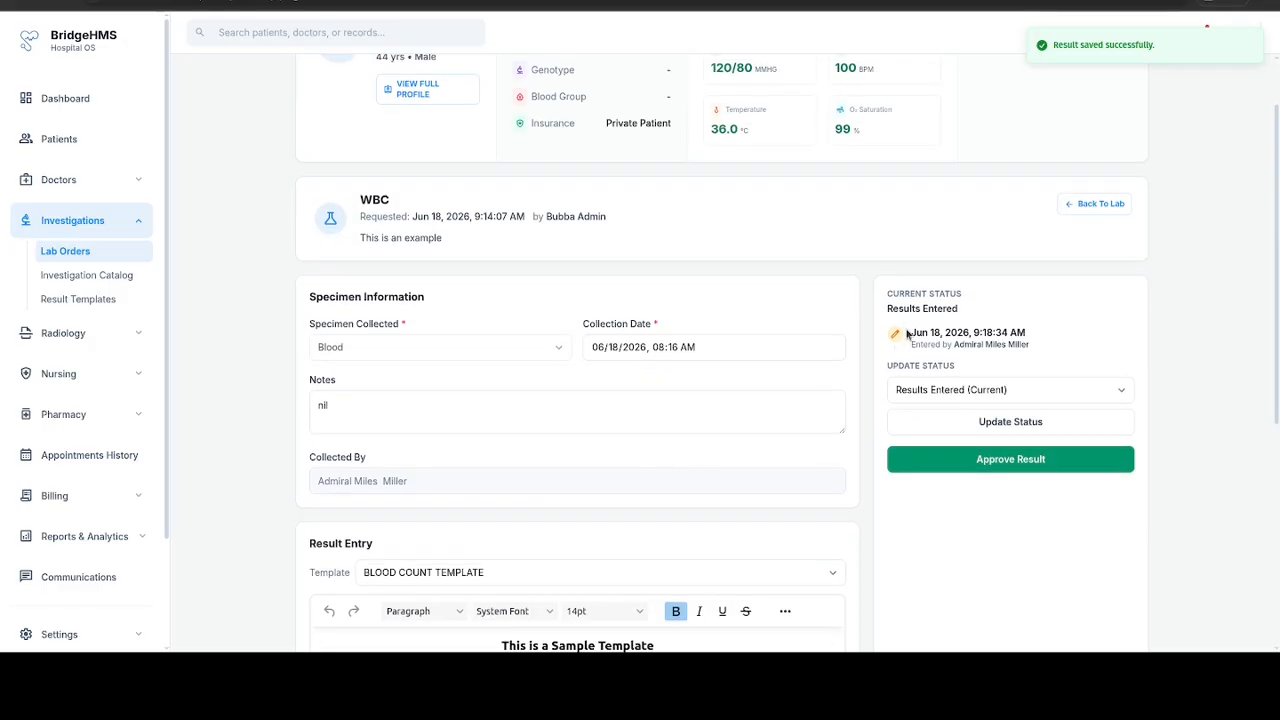
click(1004, 459)
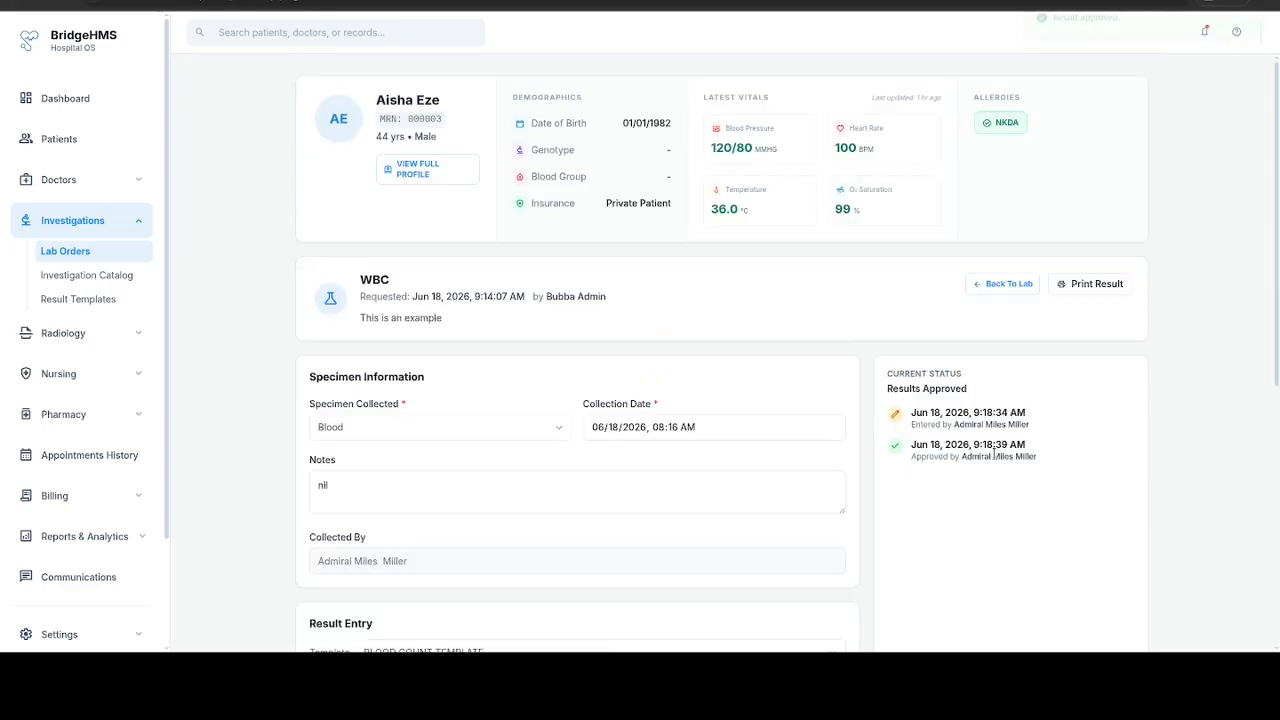
scroll(760, 478, down, 5)
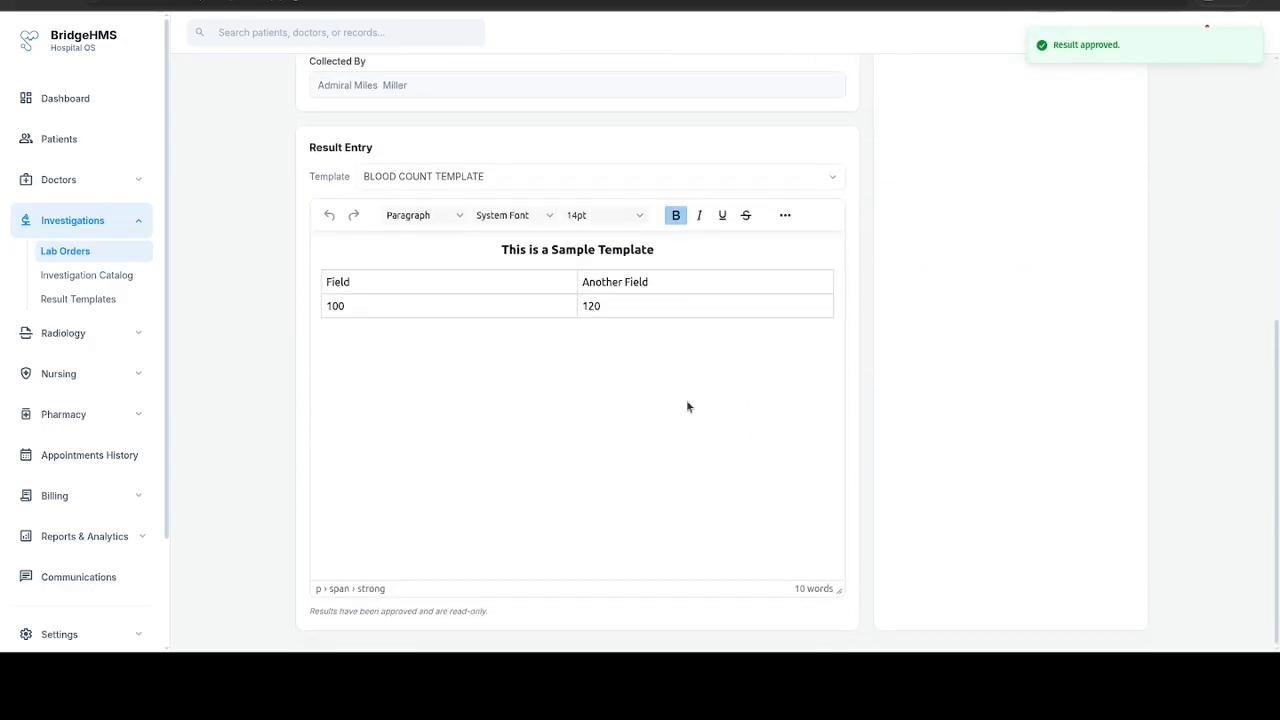
scroll(637, 379, up, 5)
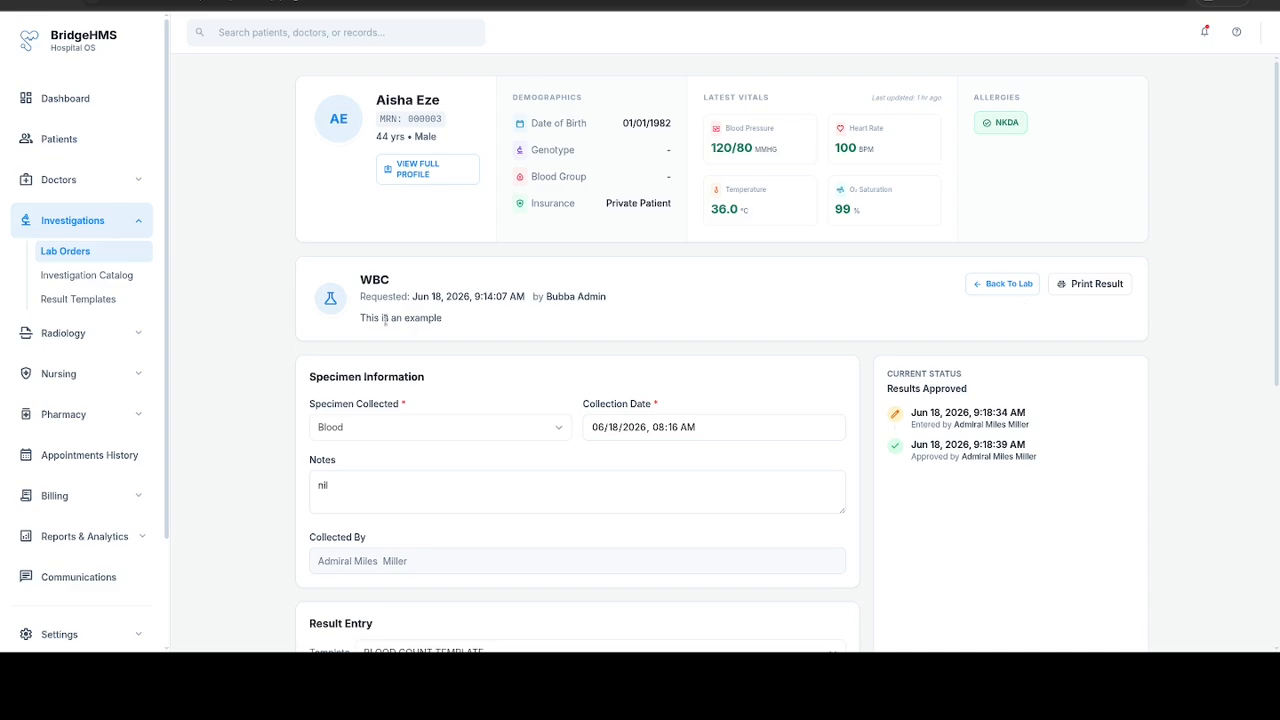
Step: Start a new item in the Radiology Catalog with the type Skull
click(113, 331)
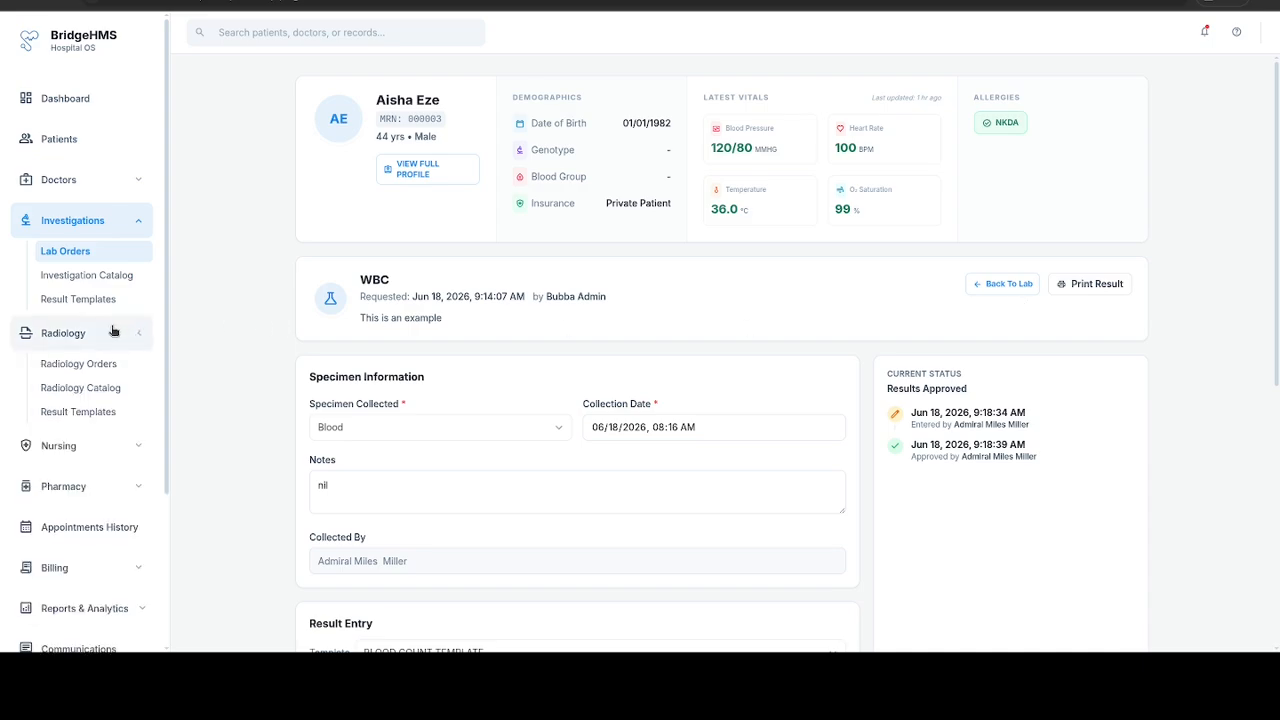
click(98, 387)
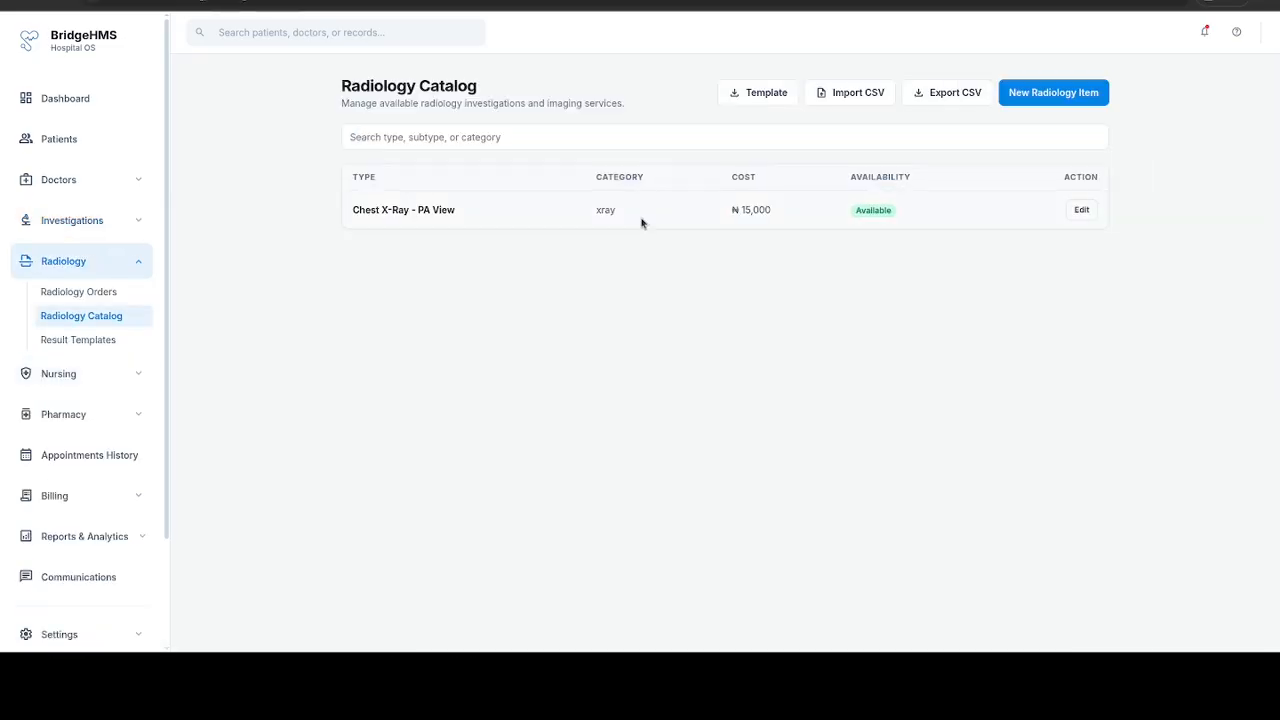
click(1038, 94)
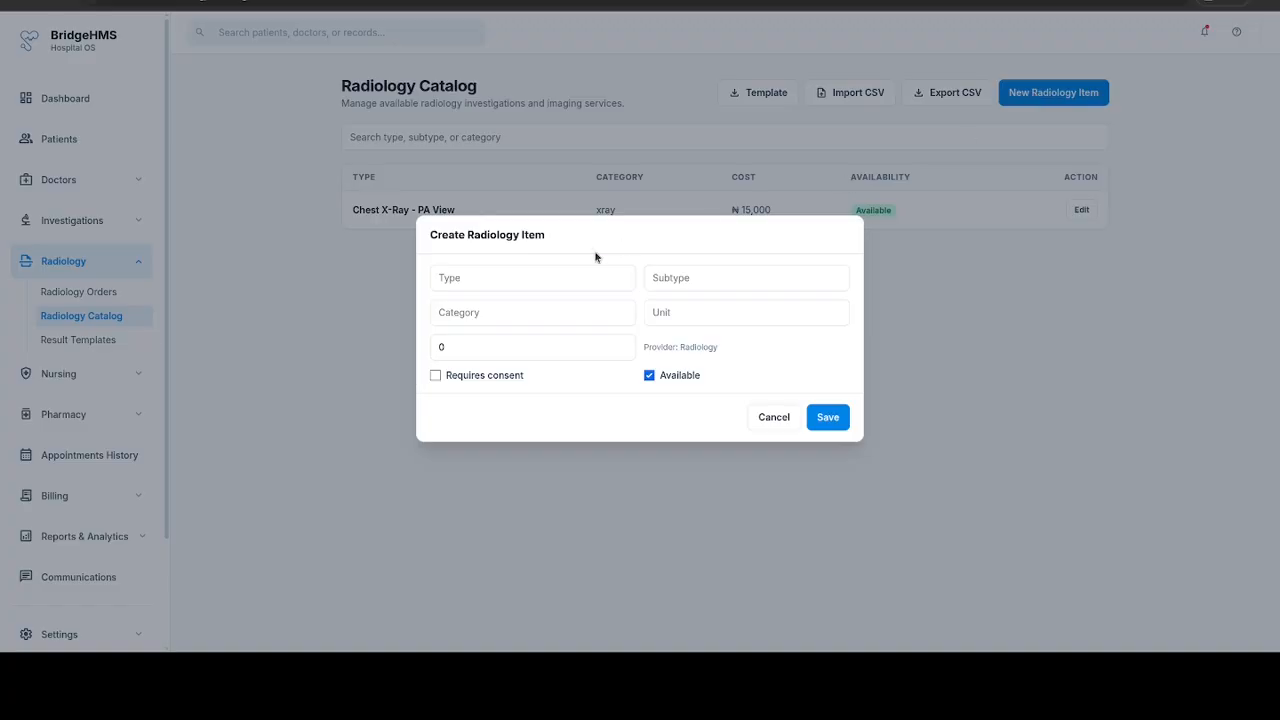
click(547, 277)
text(Skull X)
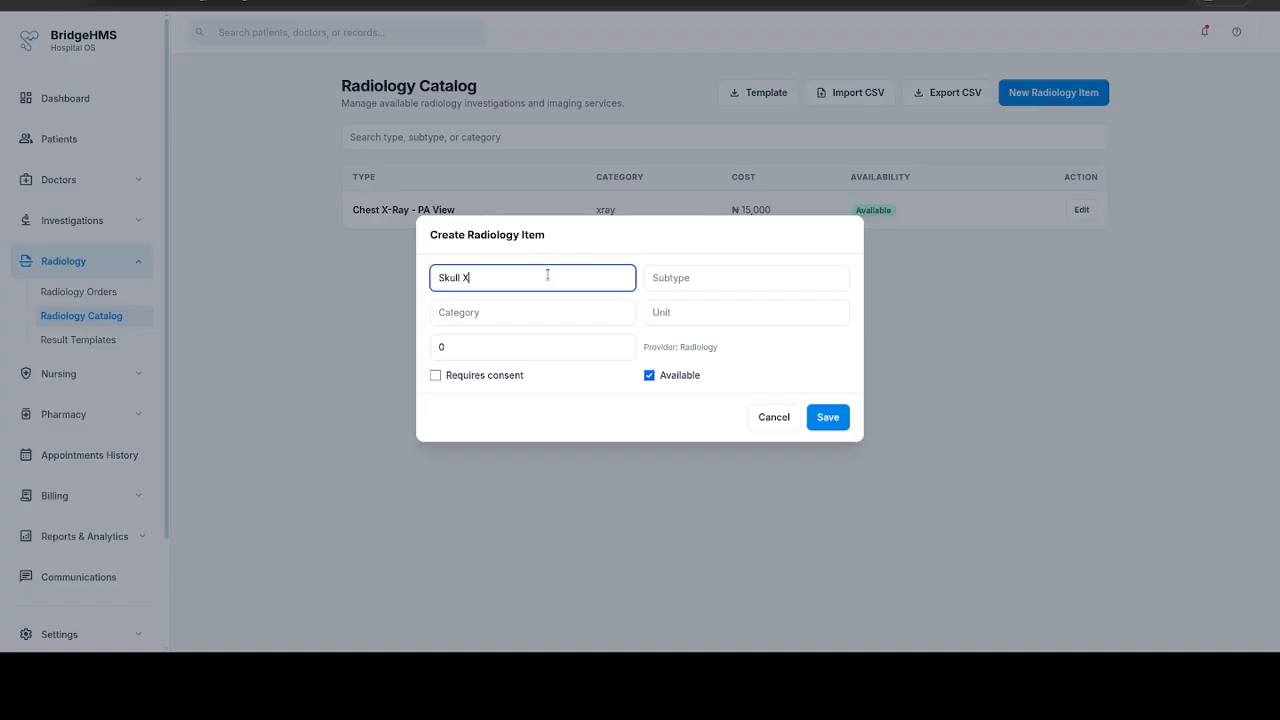
key(BackSpace)
key(Tab)
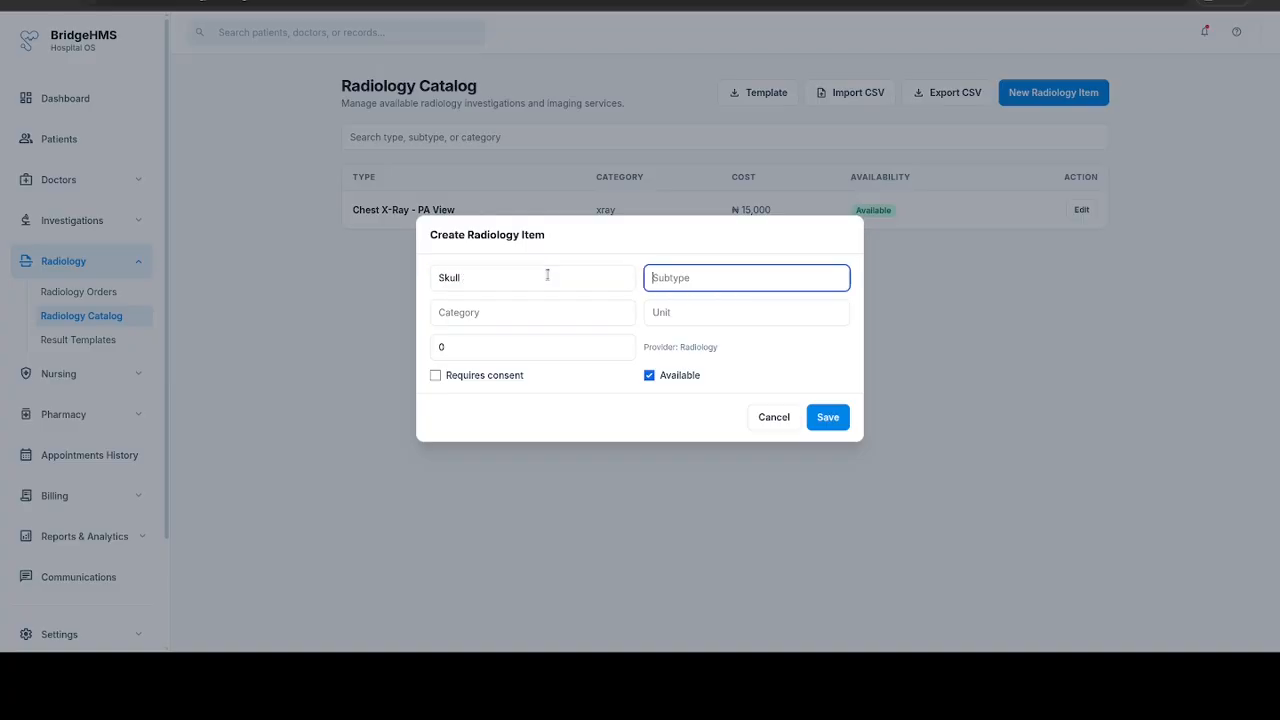
Step: Set the new radiology item's subtype to X-Ray
text(X-ry)
key(BackSpace)
key(BackSpace)
key(BackSpace)
text(Ray)
key(Tab)
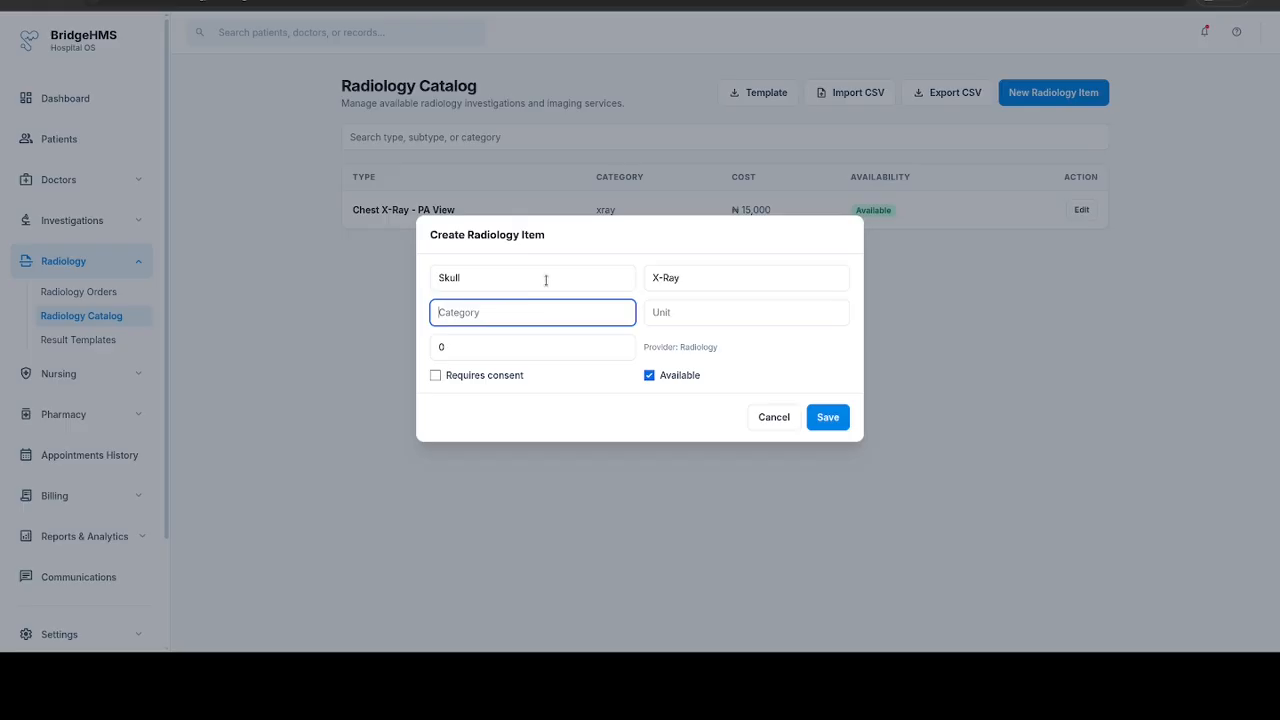
Step: Give the radiology item the category PA View, unit xray and a cost of 45000, and save it
click(545, 280)
click(560, 305)
text(PA View)
key(Tab)
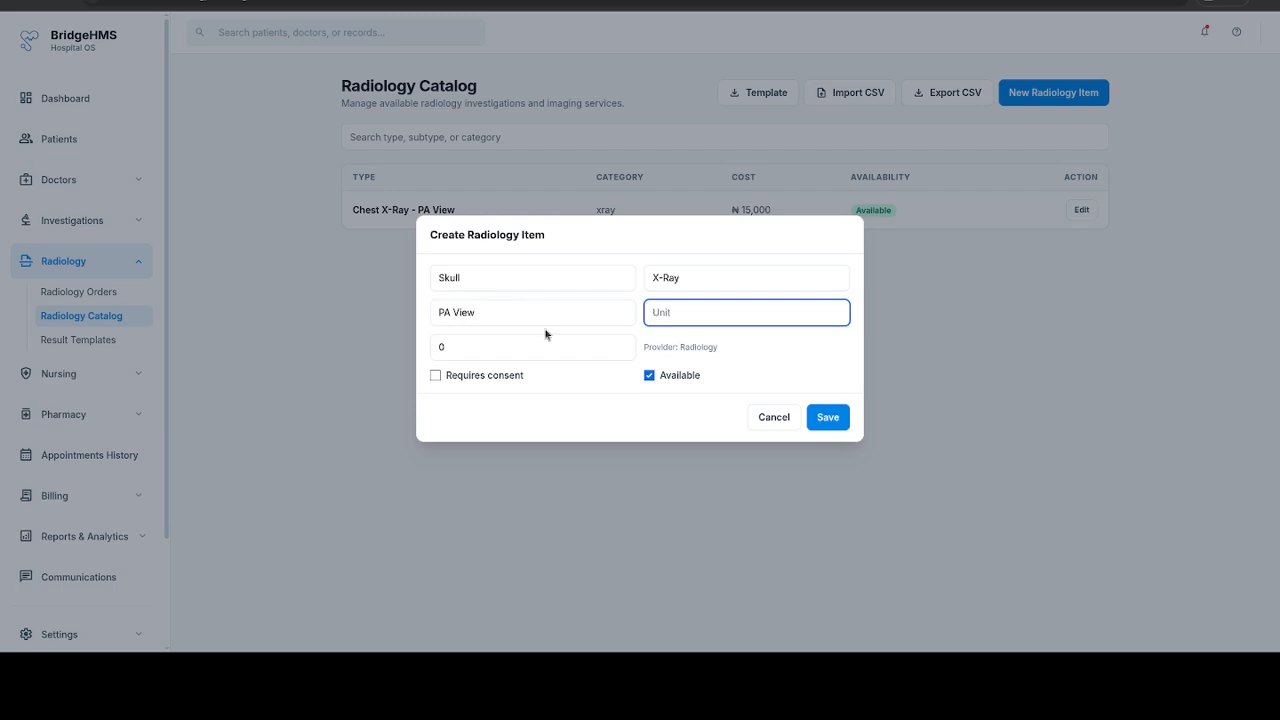
text(xray)
key(Tab)
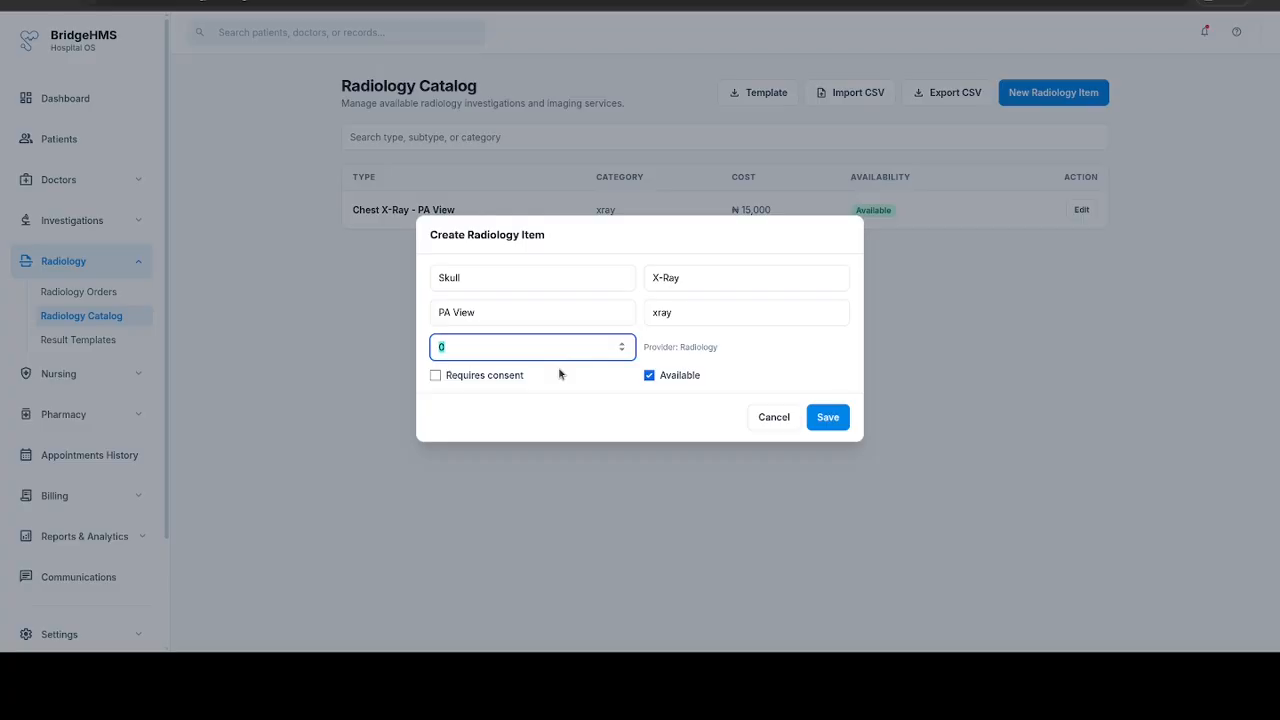
text(45000)
click(843, 417)
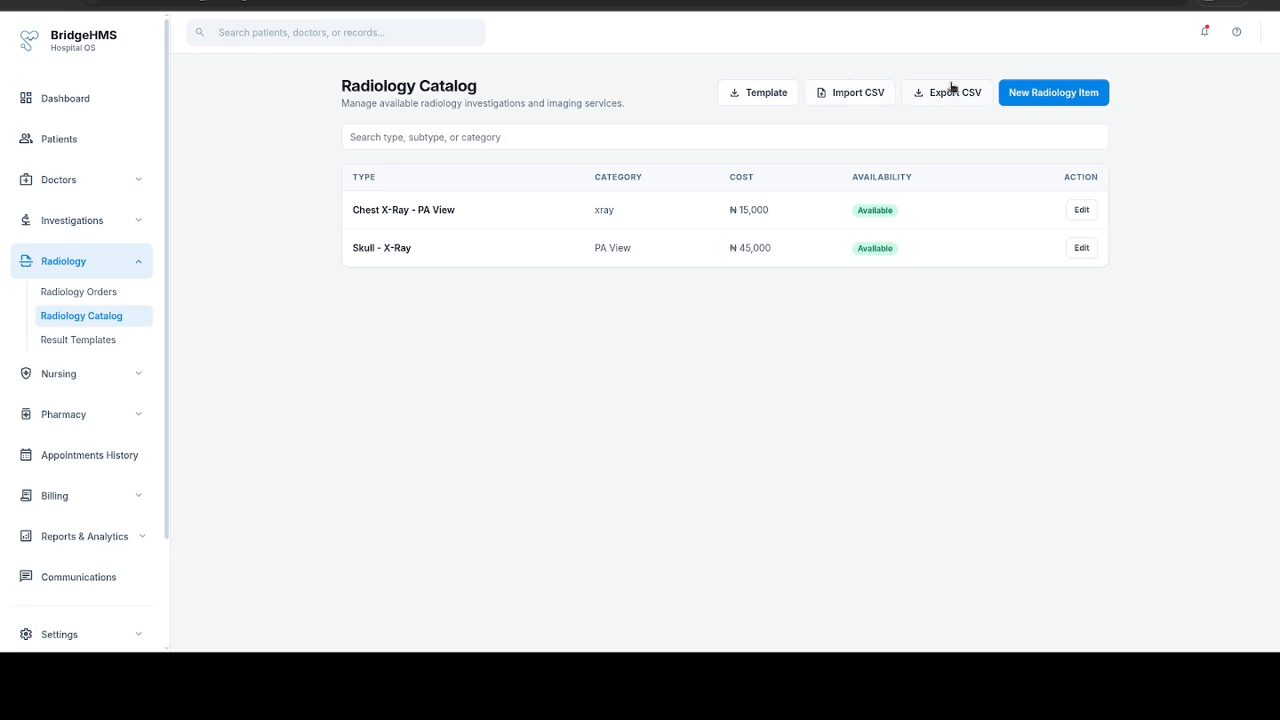
Step: View the Investigation Catalog for comparison and return to the Radiology Catalog
click(120, 224)
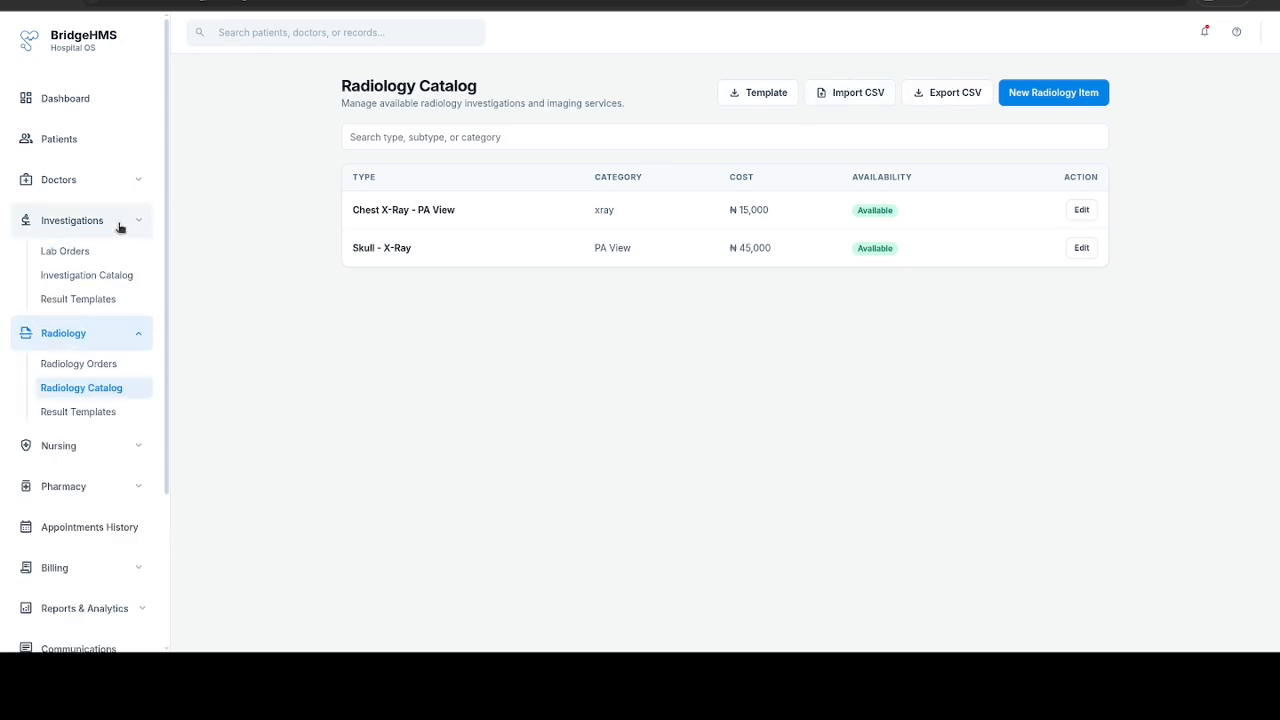
click(90, 274)
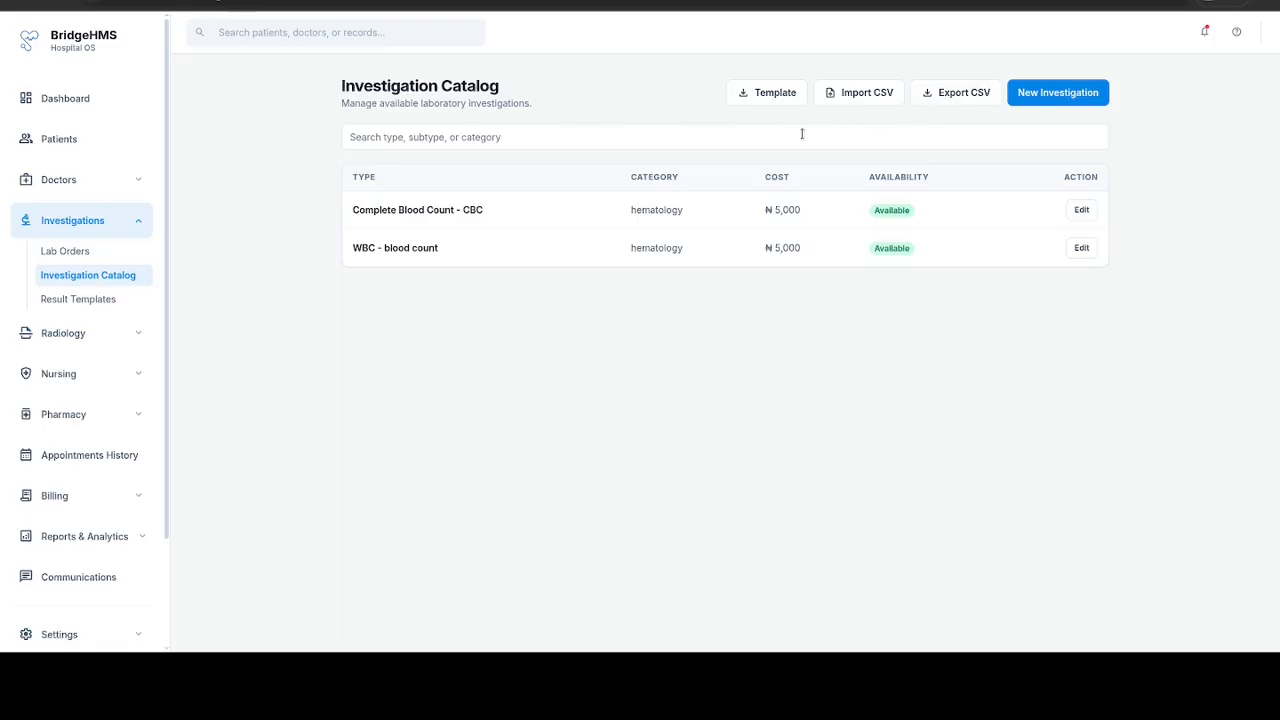
click(106, 336)
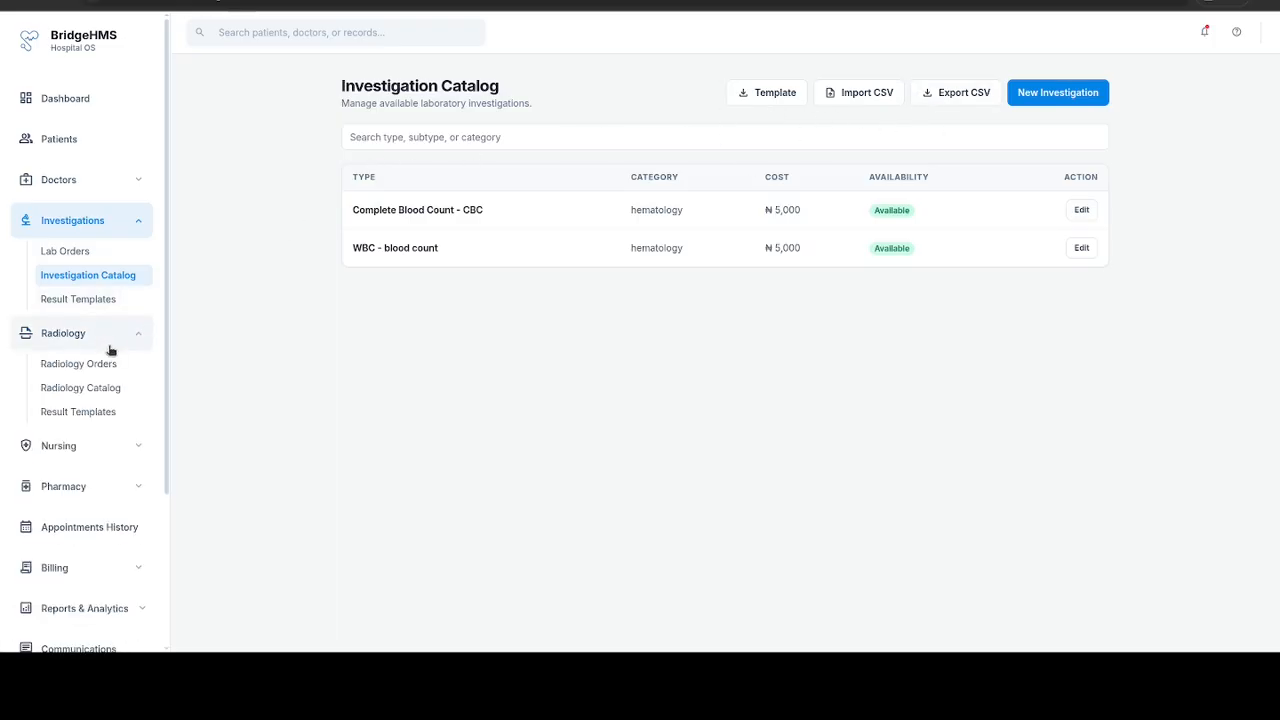
click(82, 388)
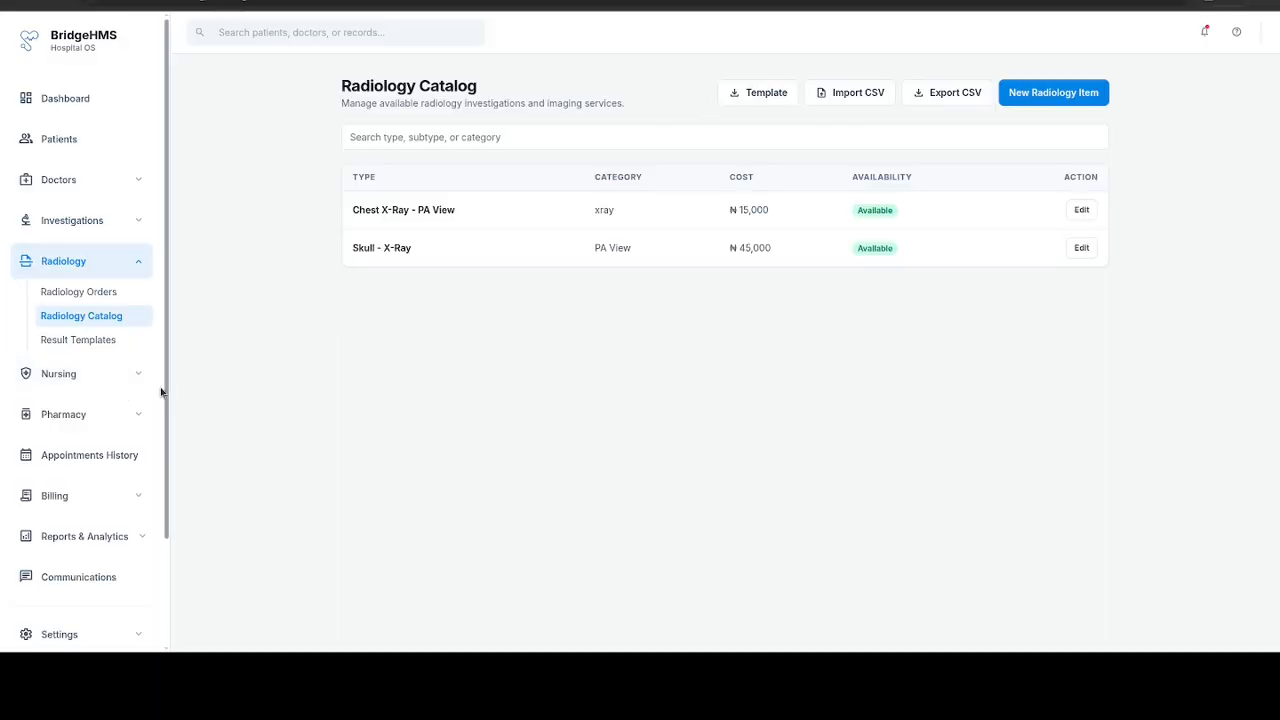
Step: Start a new radiology result template named "MRI Imaging Result"
click(122, 343)
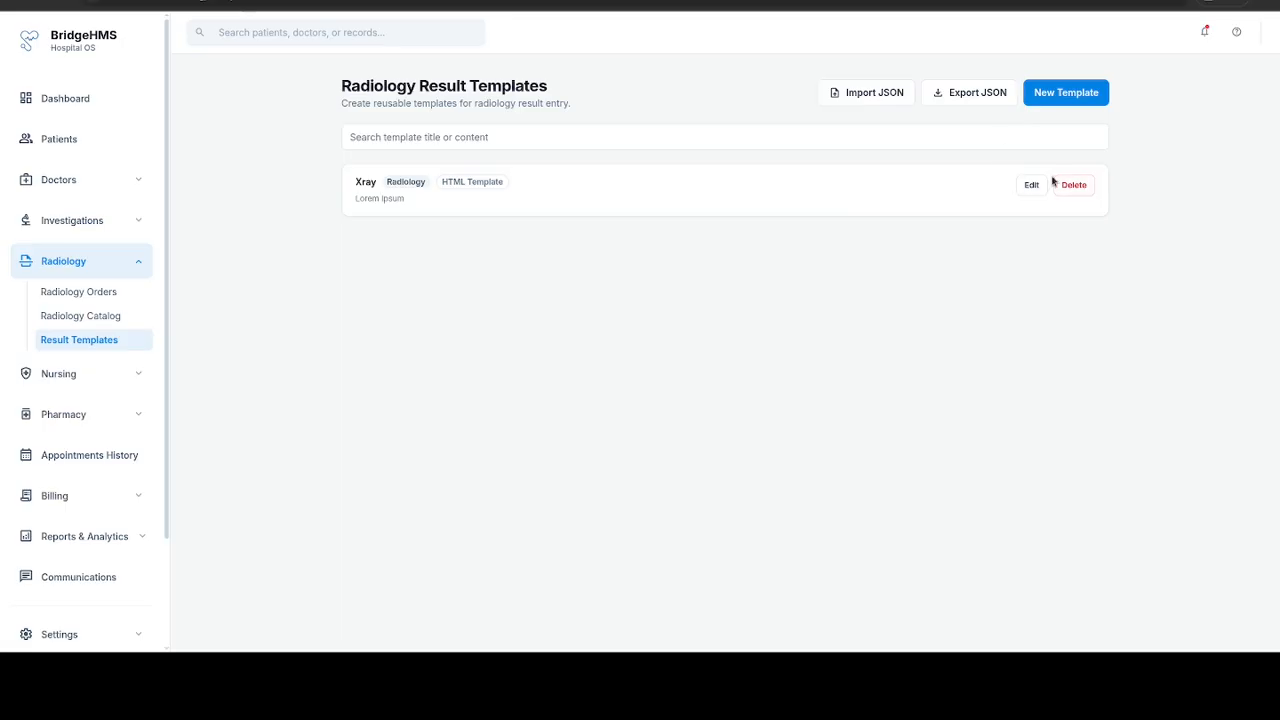
click(1062, 91)
click(370, 176)
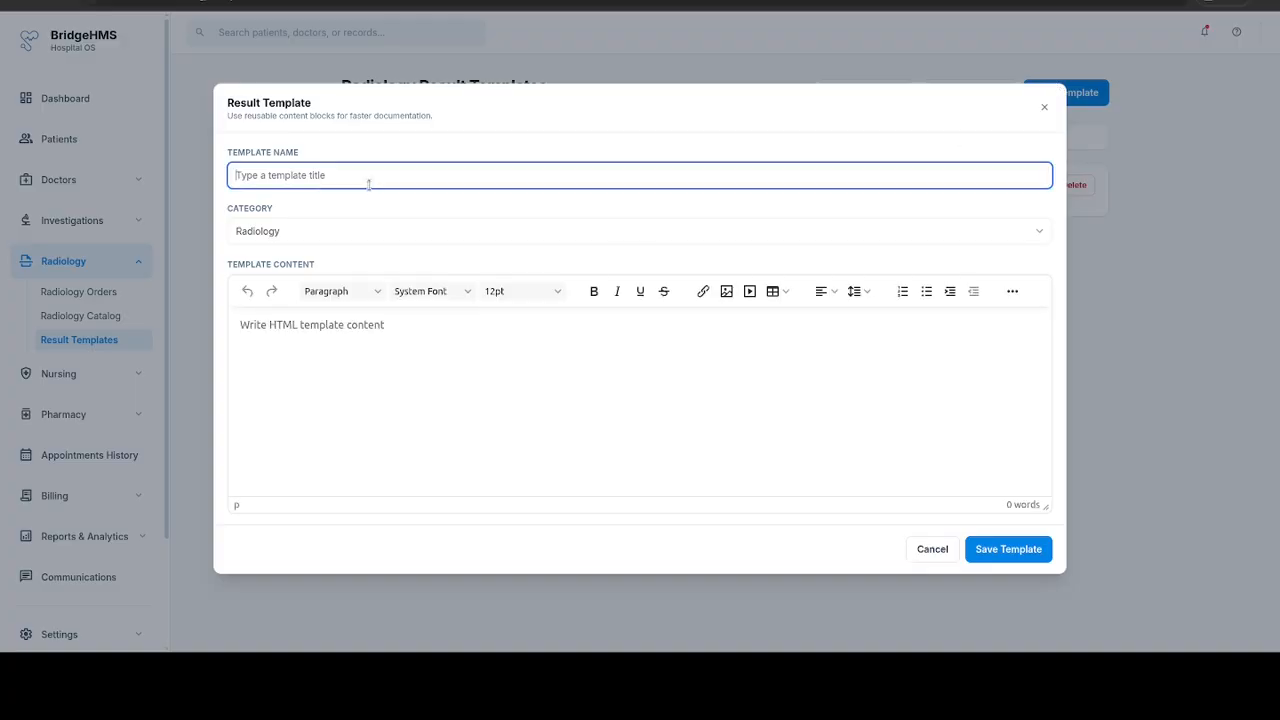
text(MIR)
key(BackSpace)
key(BackSpace)
text(RI Imaging )
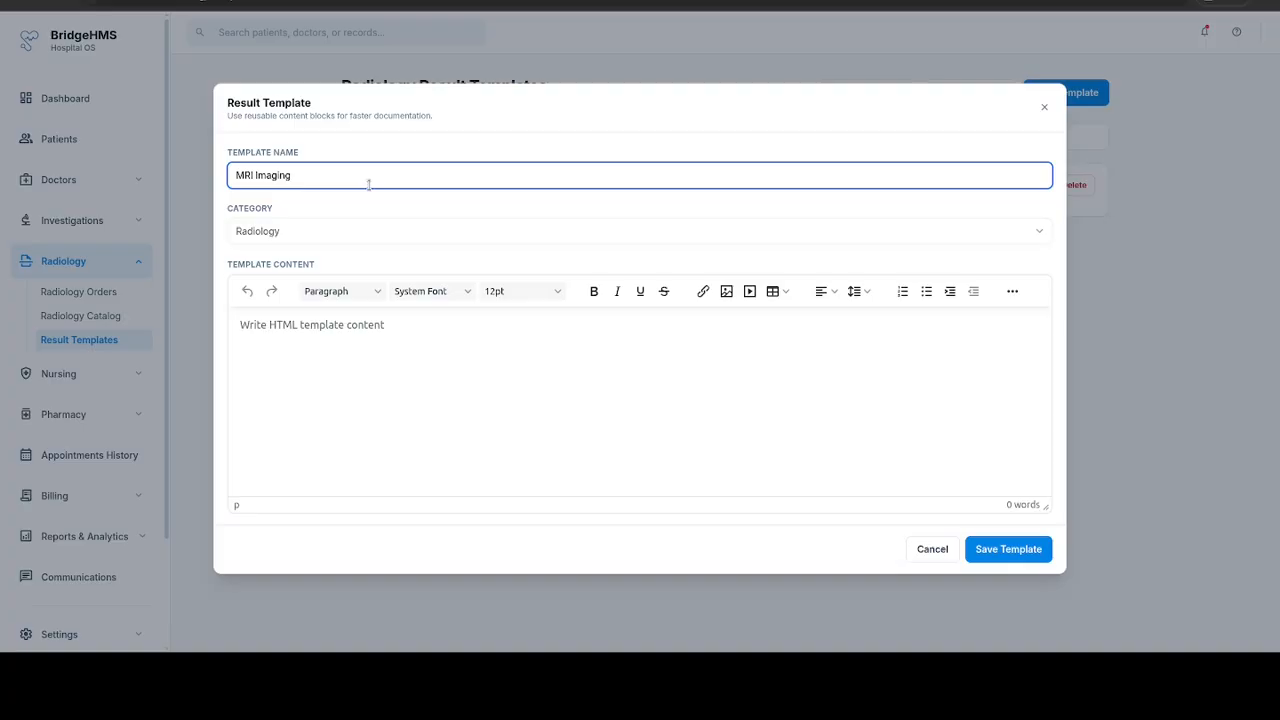
text(Result)
Step: Write "This is a sample template" as the template content and save the template
key(Tab)
text(T)
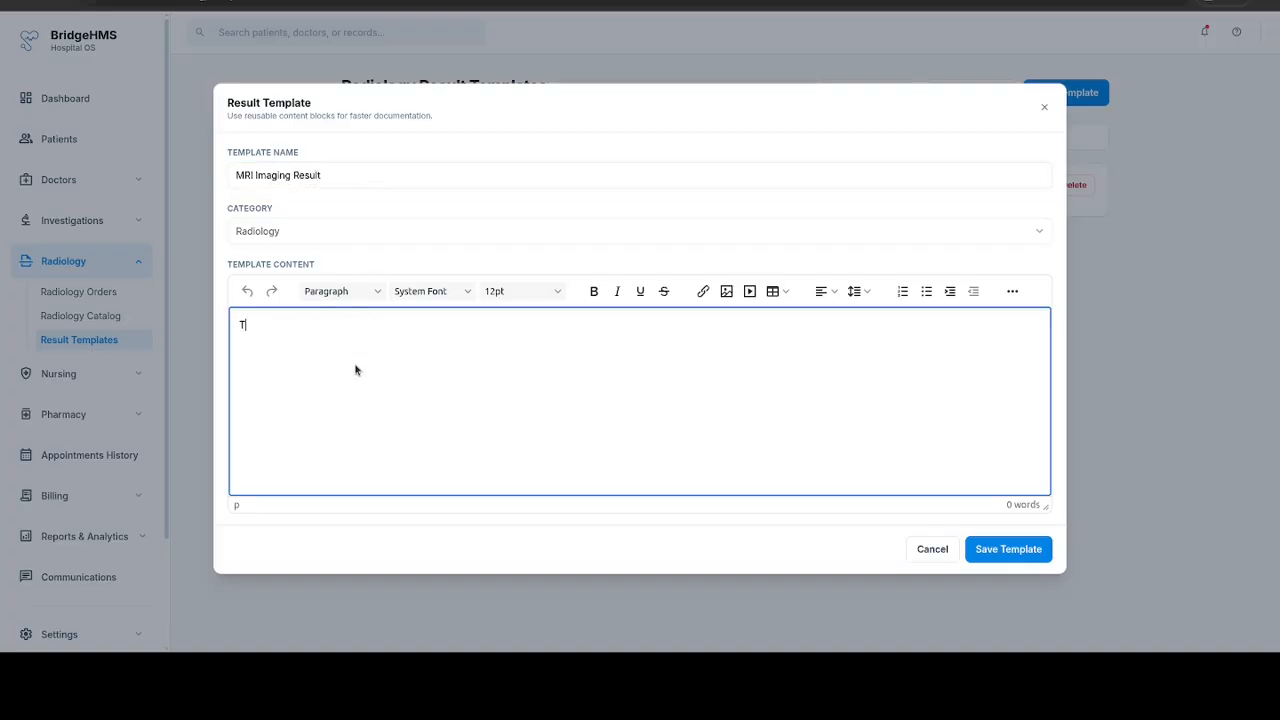
text(his is a sample template)
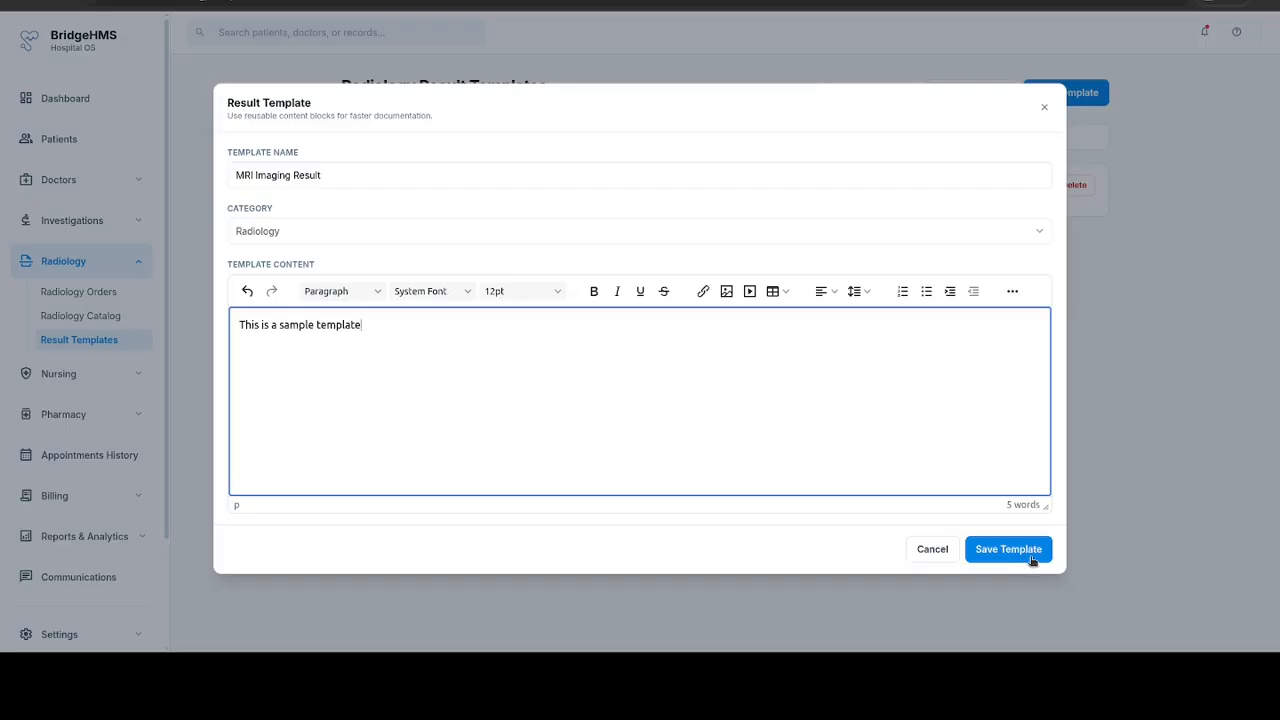
click(1028, 553)
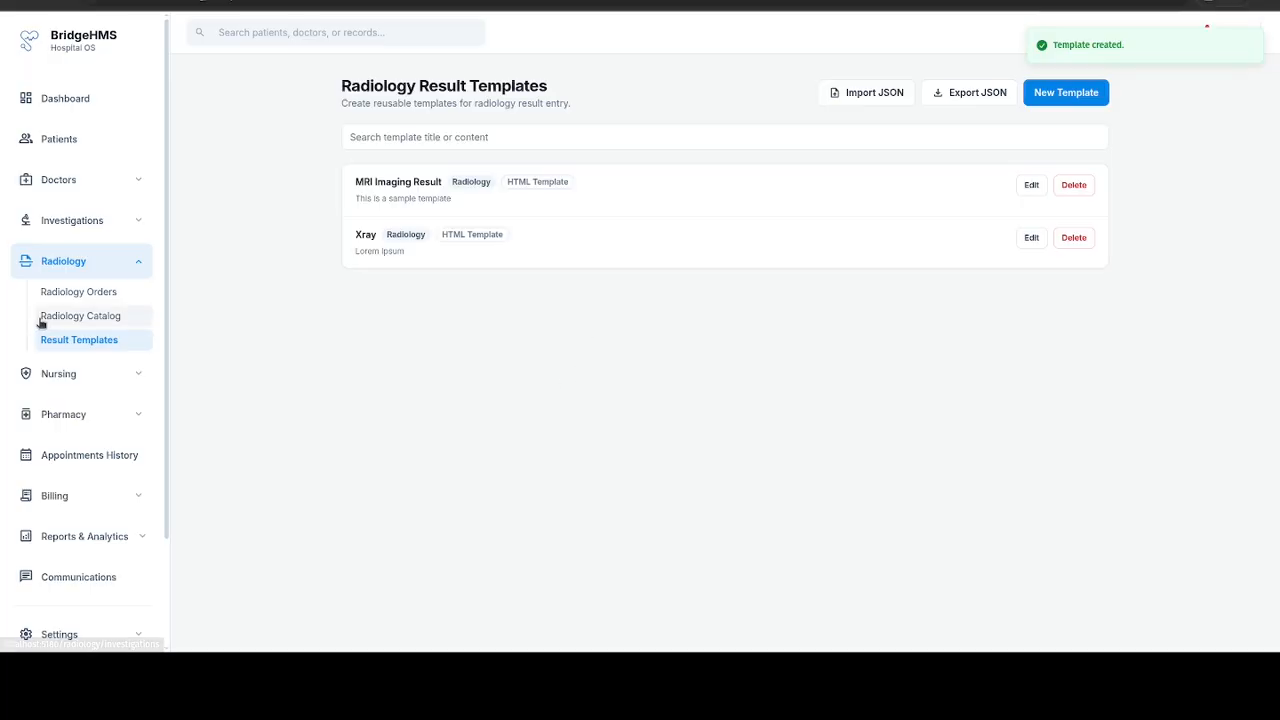
Step: Browse the radiology orders stage by stage from Pending through Results Approved, and return to the list of all orders
click(66, 300)
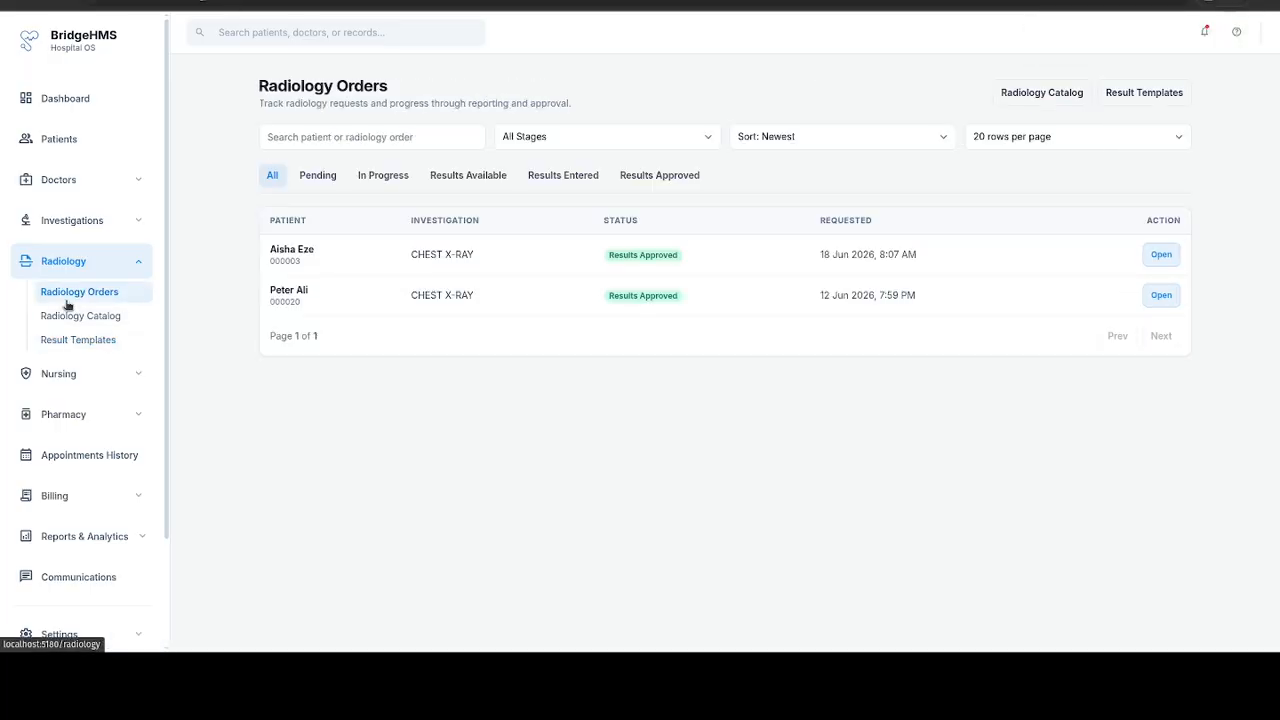
click(319, 176)
click(378, 181)
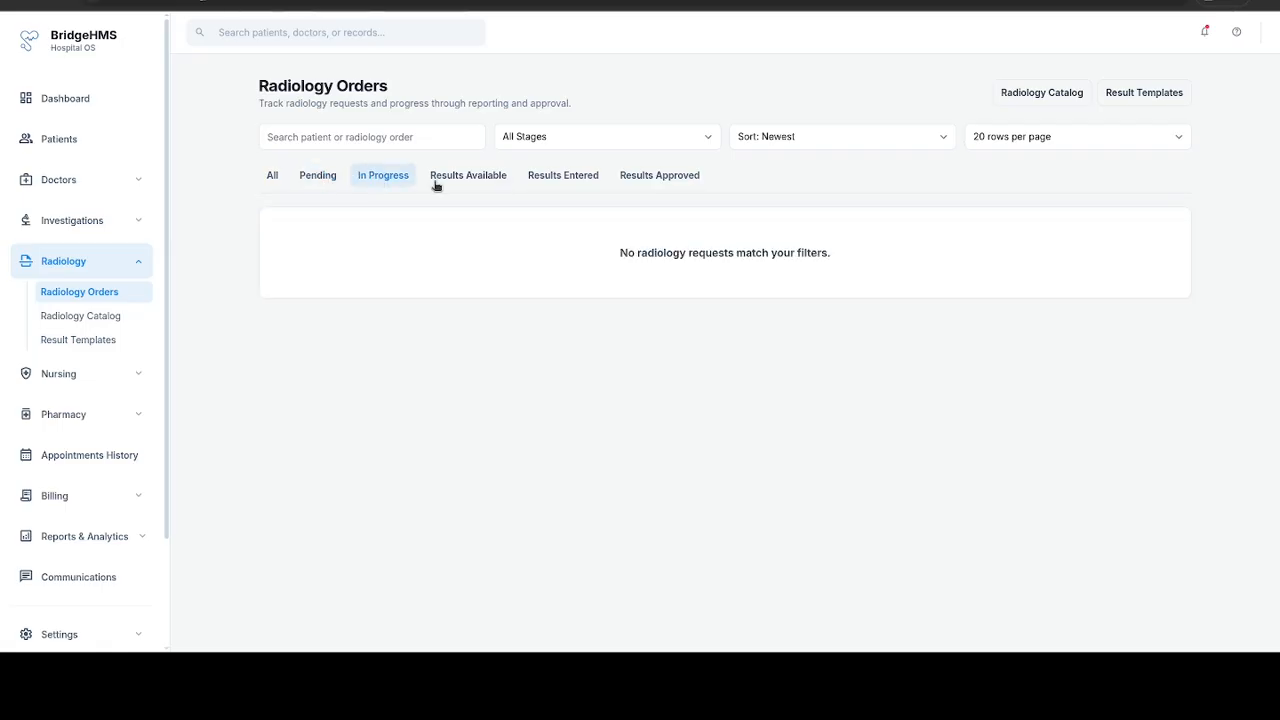
click(456, 178)
click(544, 180)
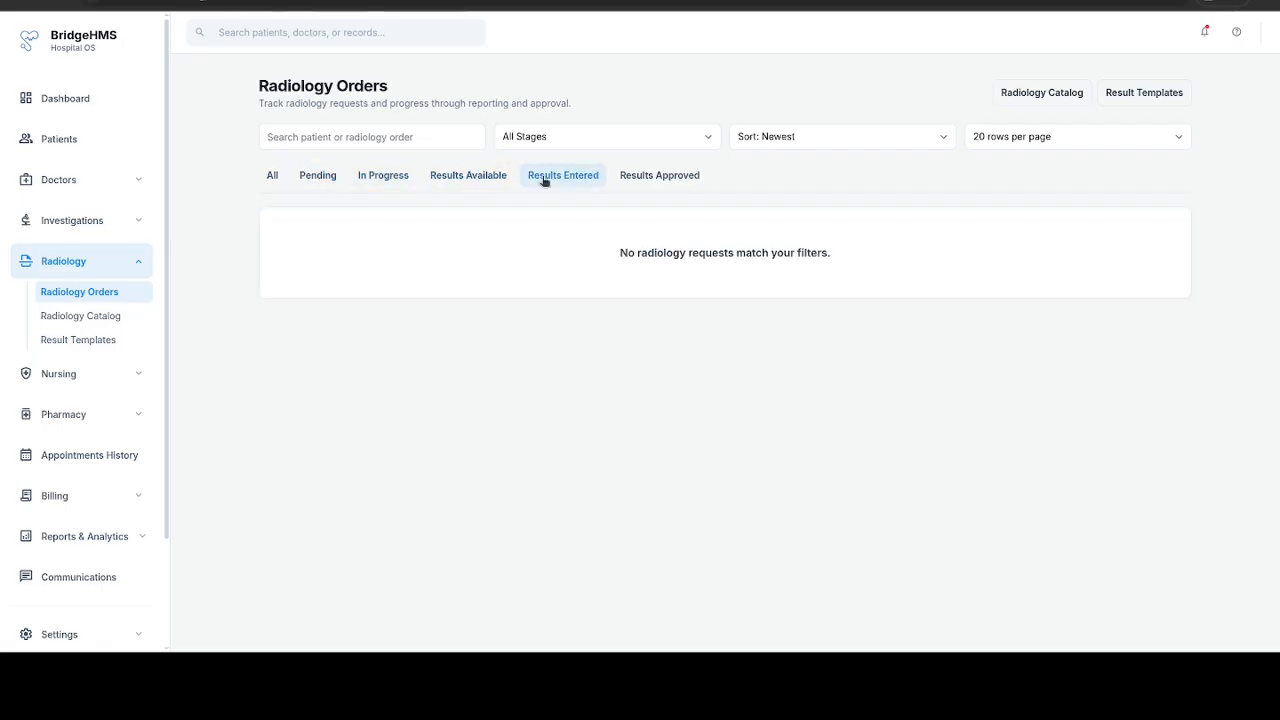
click(661, 181)
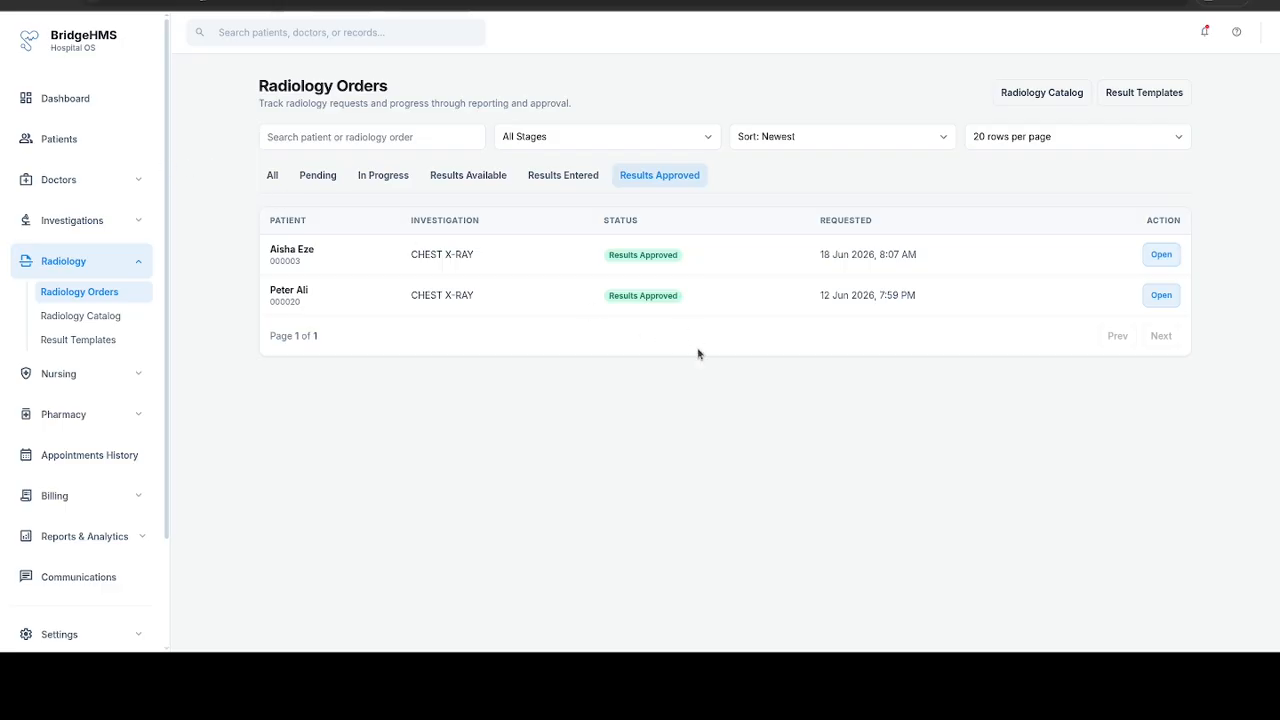
click(275, 176)
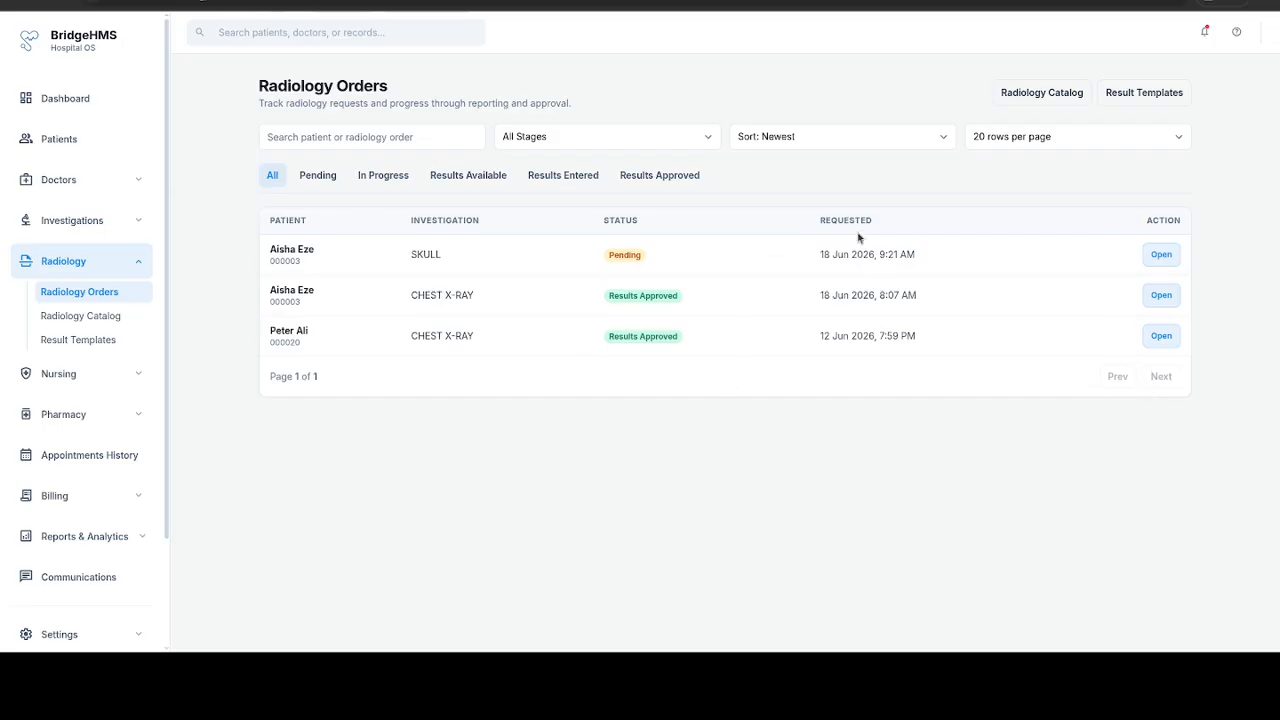
Step: Open the pending Skull radiology order and update its status to In Progress
click(1156, 263)
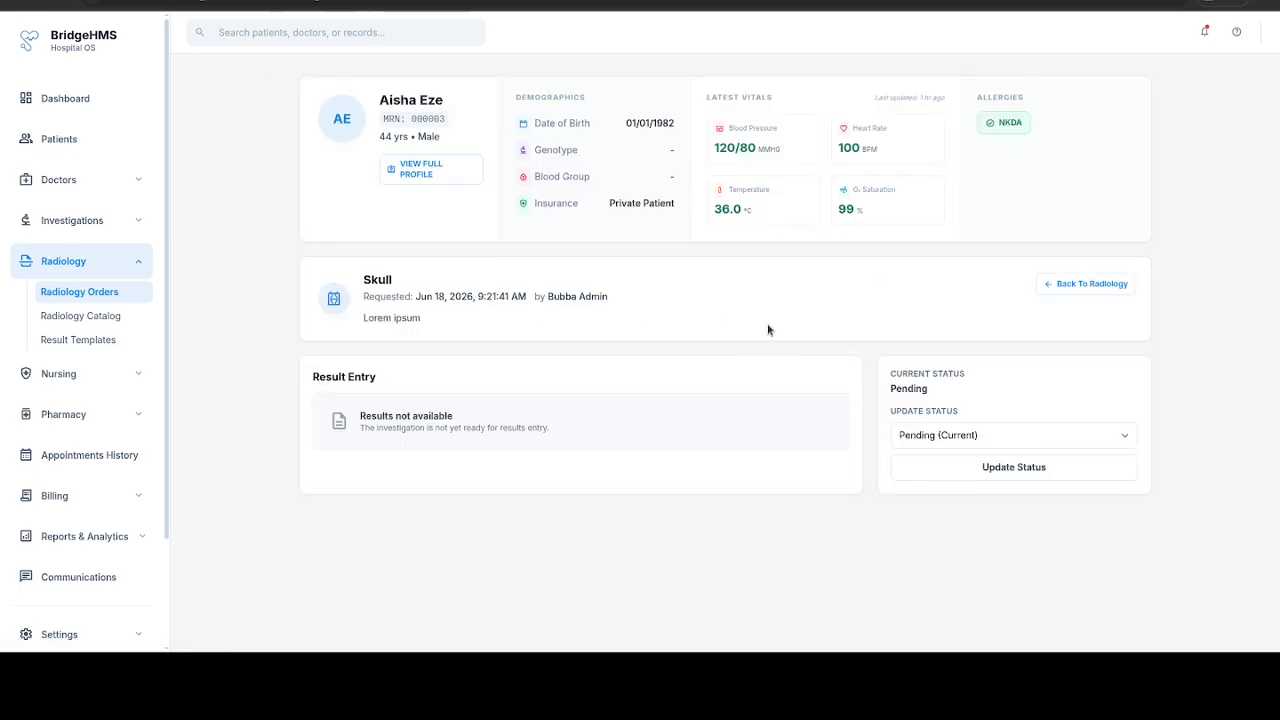
click(988, 440)
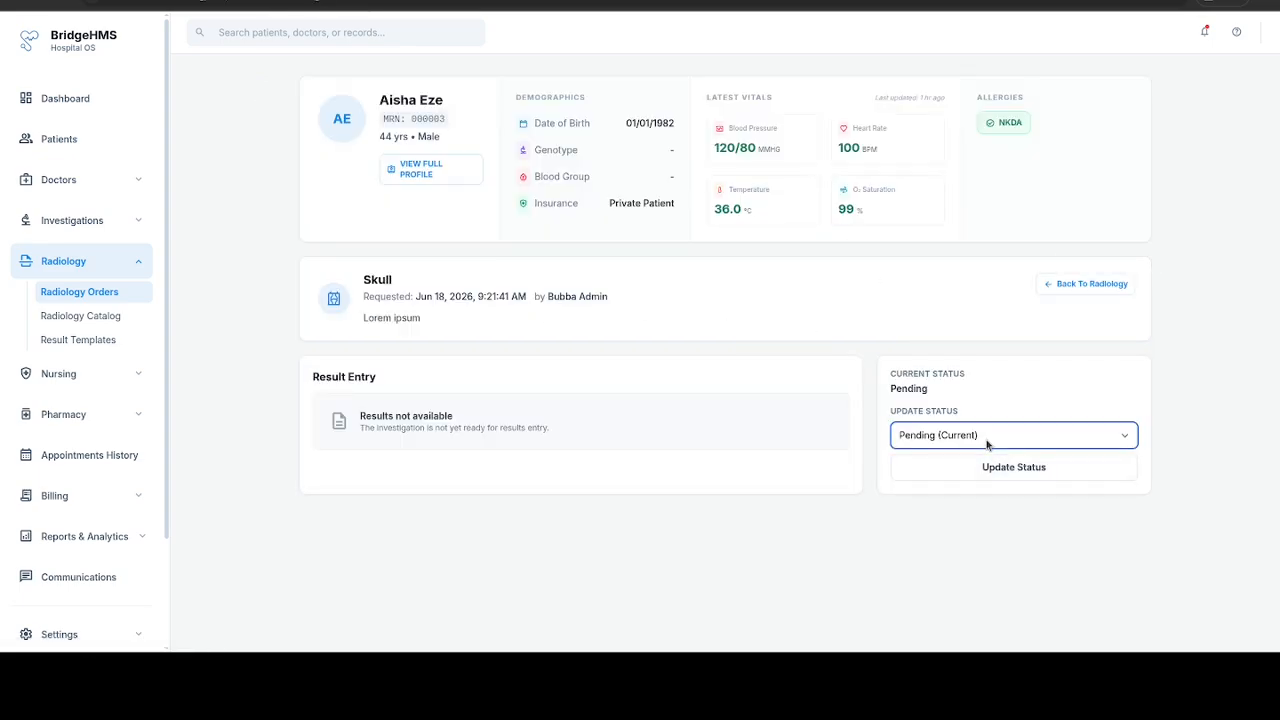
click(980, 478)
click(993, 467)
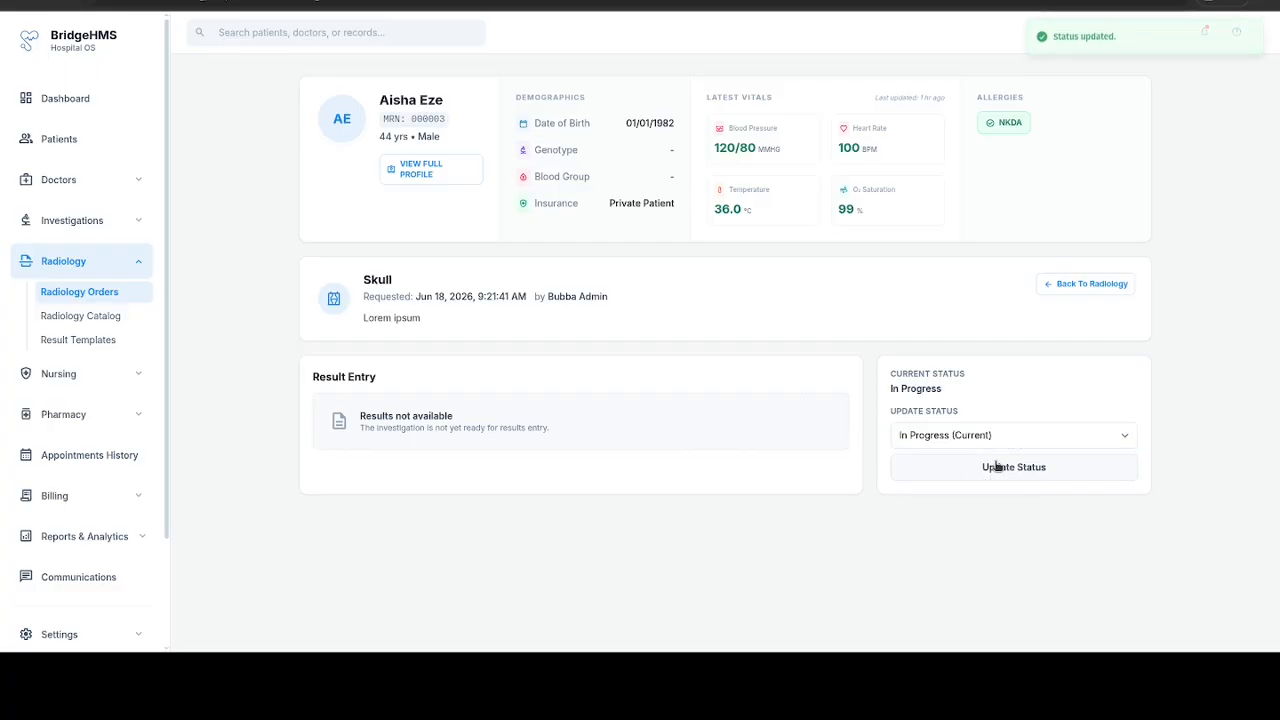
Step: Update the Skull order's status to Results Available
click(991, 446)
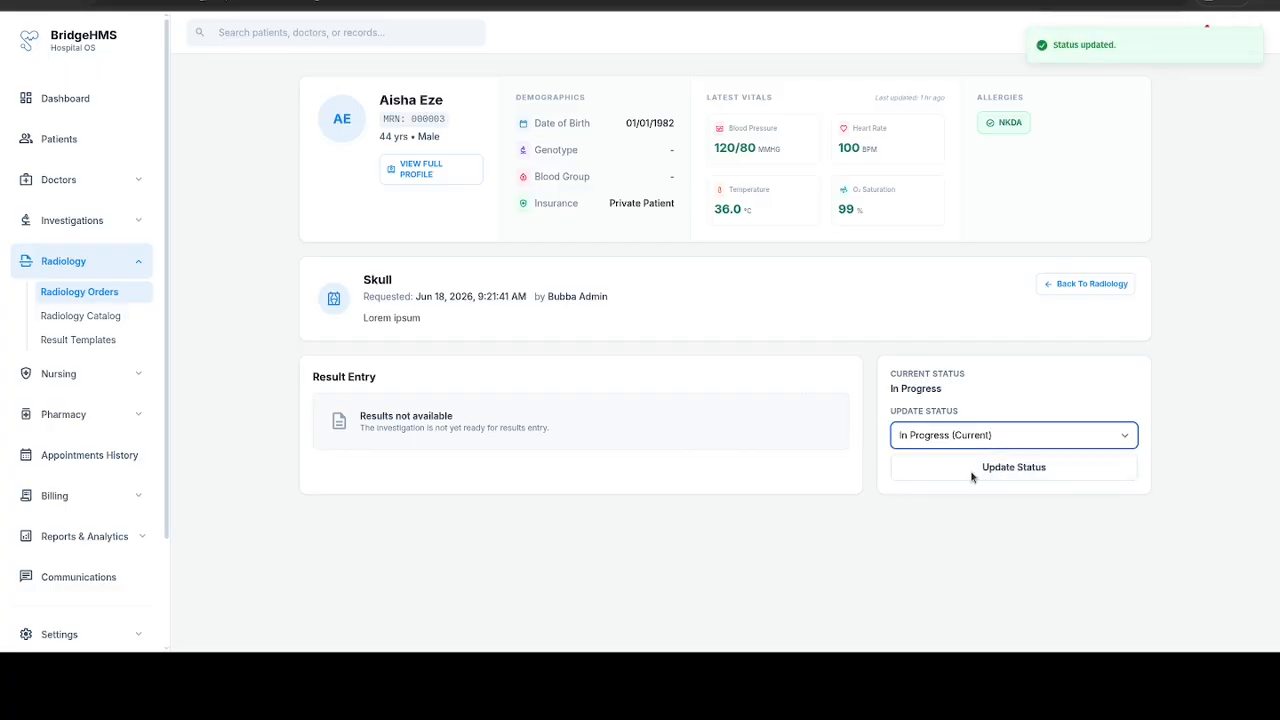
click(971, 477)
click(971, 475)
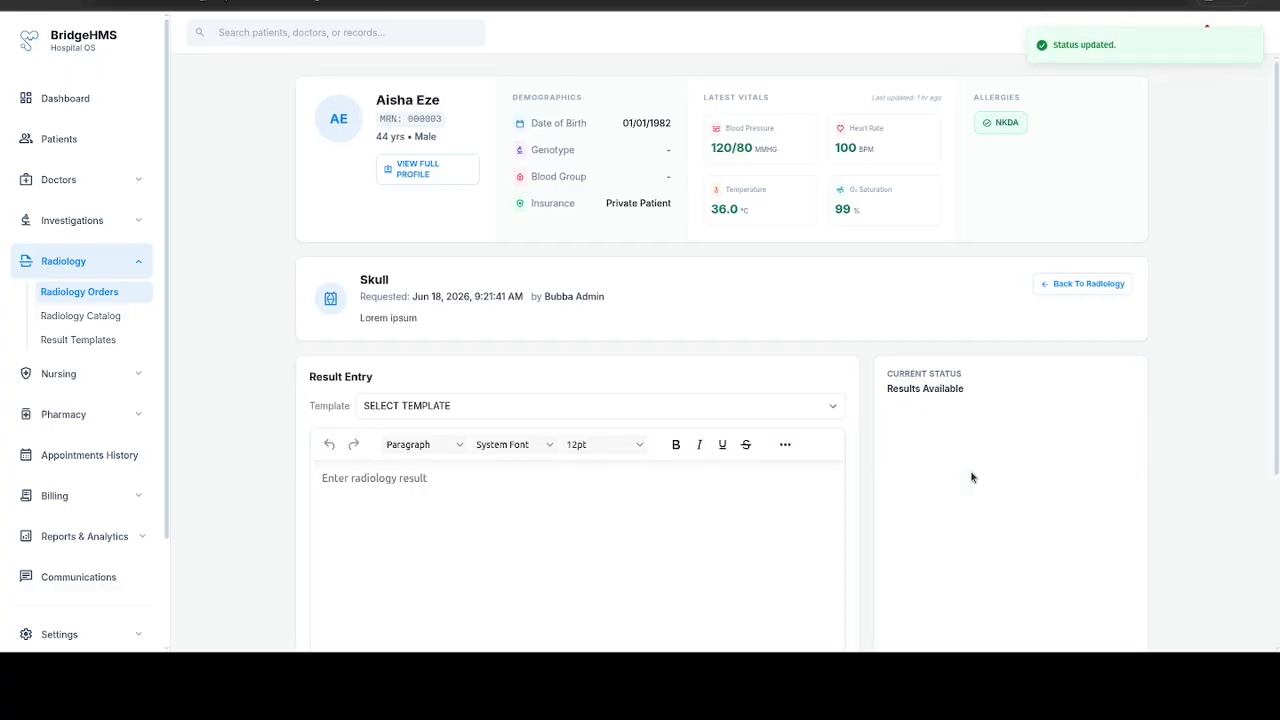
Step: Insert the MRI Imaging Result template into the Skull order's result entry
click(676, 405)
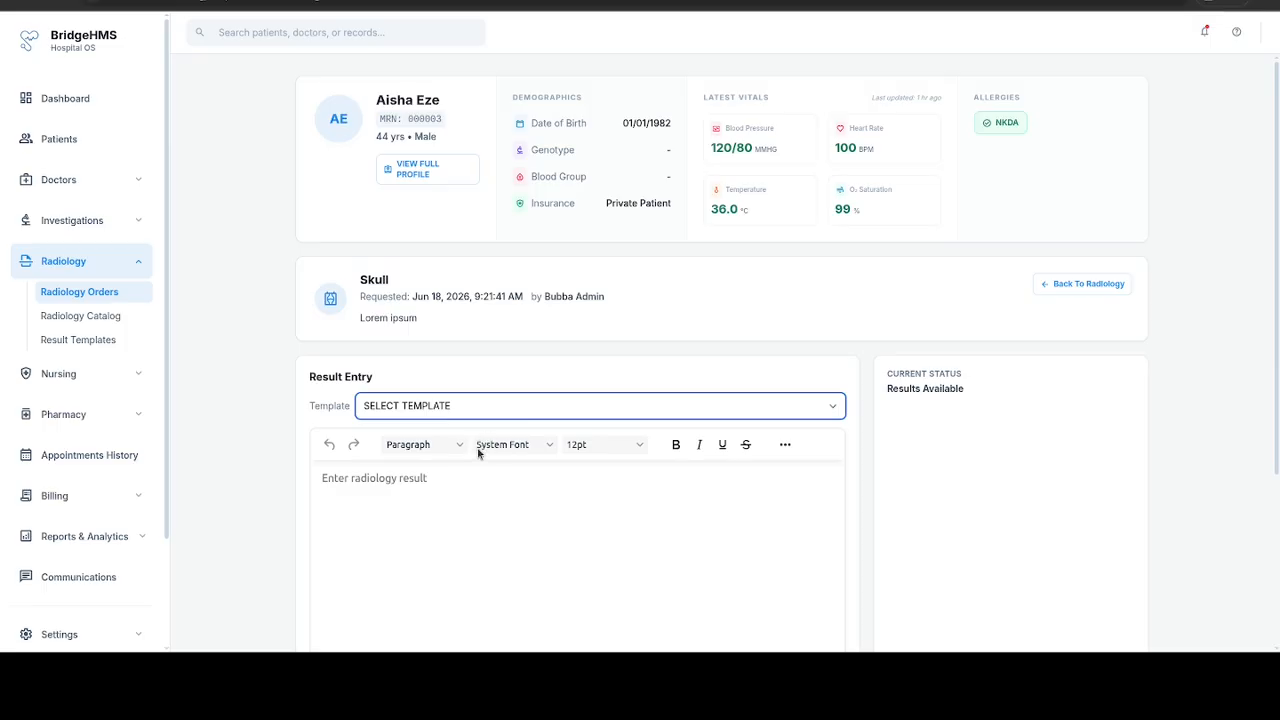
key(Down)
click(520, 500)
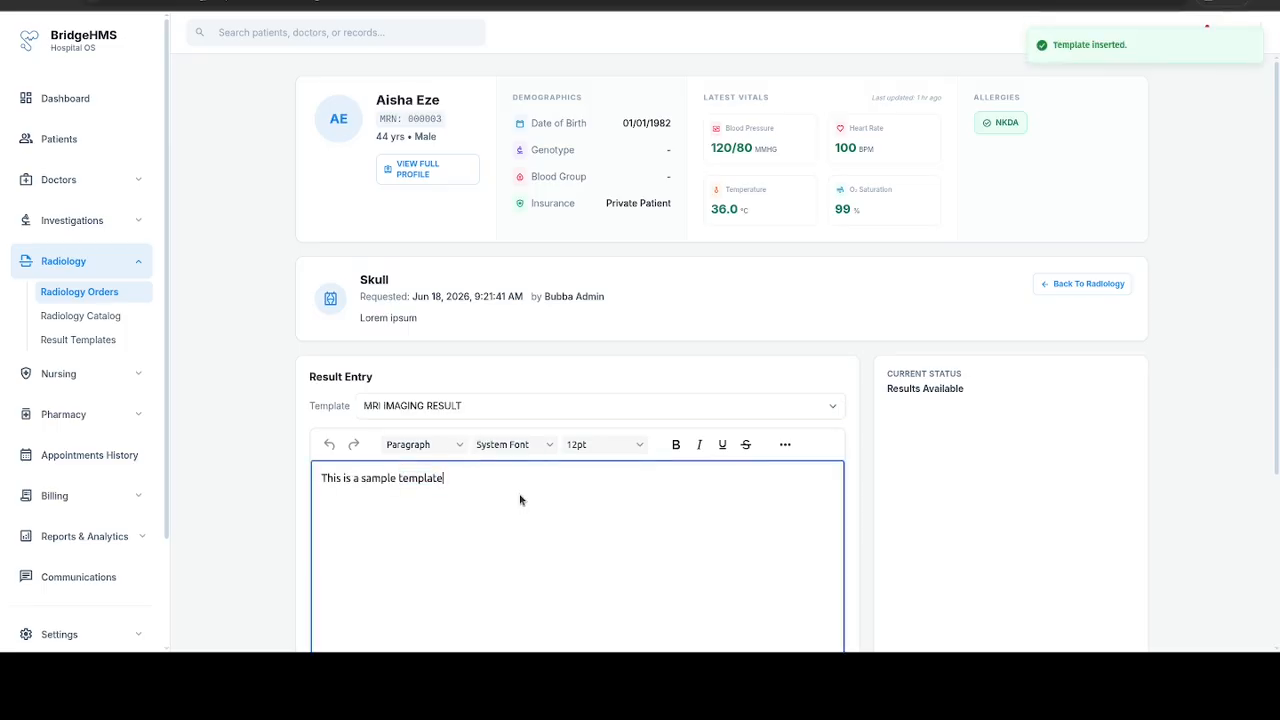
Step: Replace the inserted template text with "This is a sample result"
key(ctrl+a)
key(BackSpace)
text(Th)
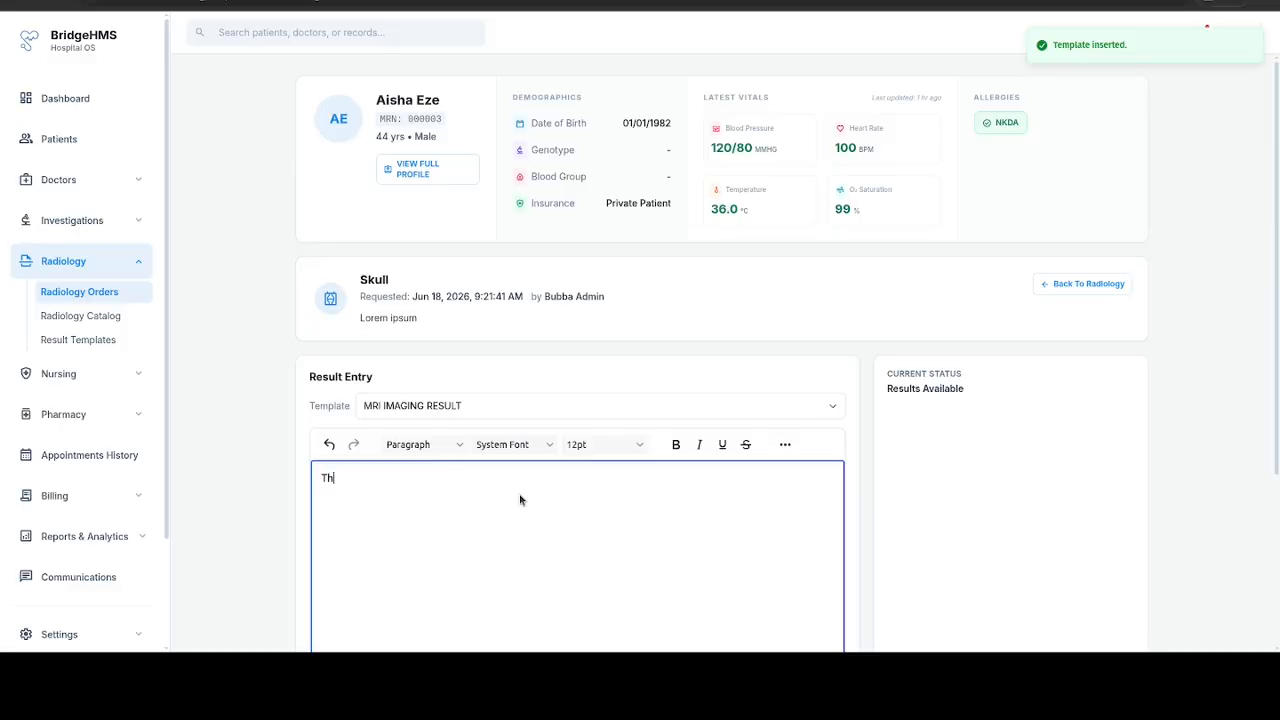
text(is is a samp)
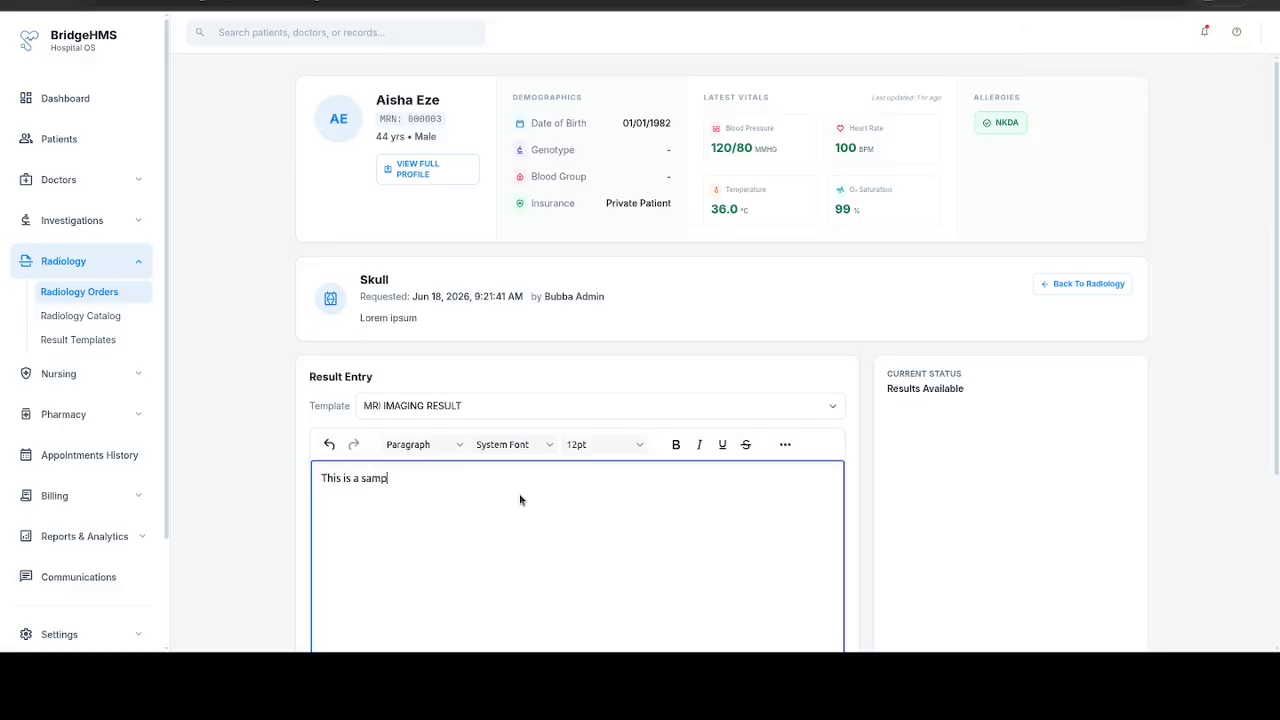
text(le result)
Step: Save the Skull order's result and approve it
scroll(748, 386, down, 3)
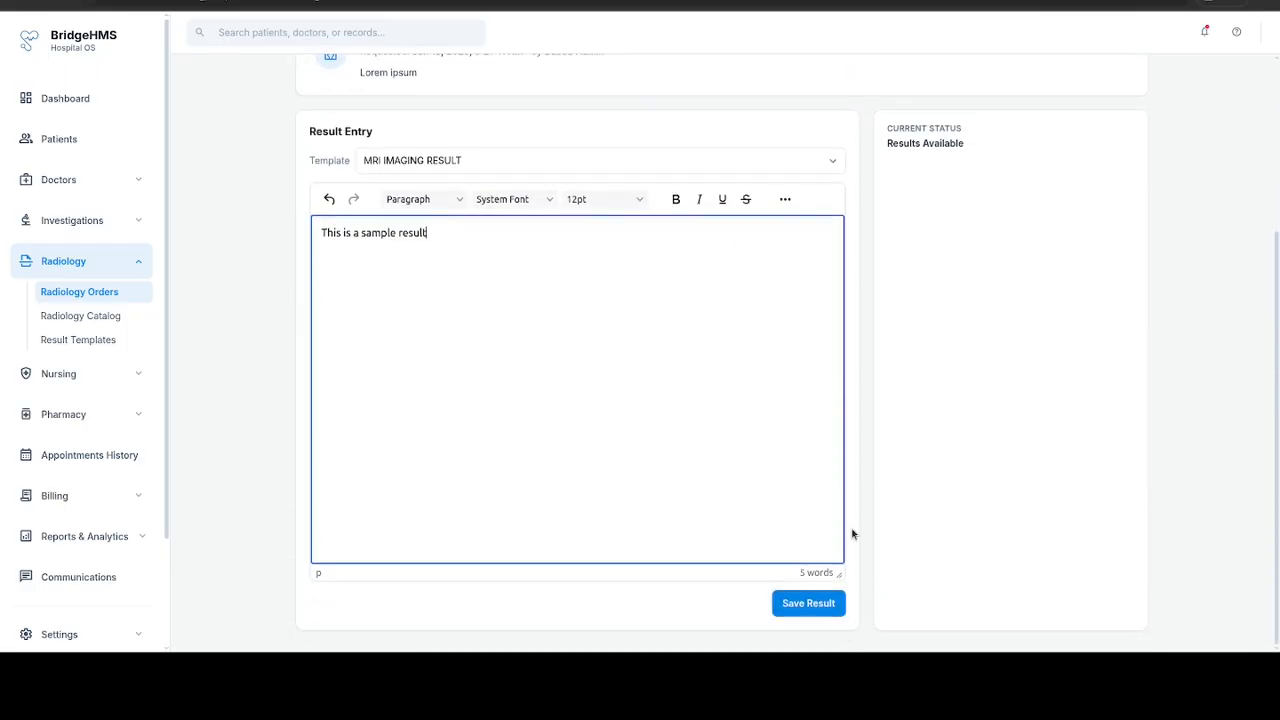
click(828, 608)
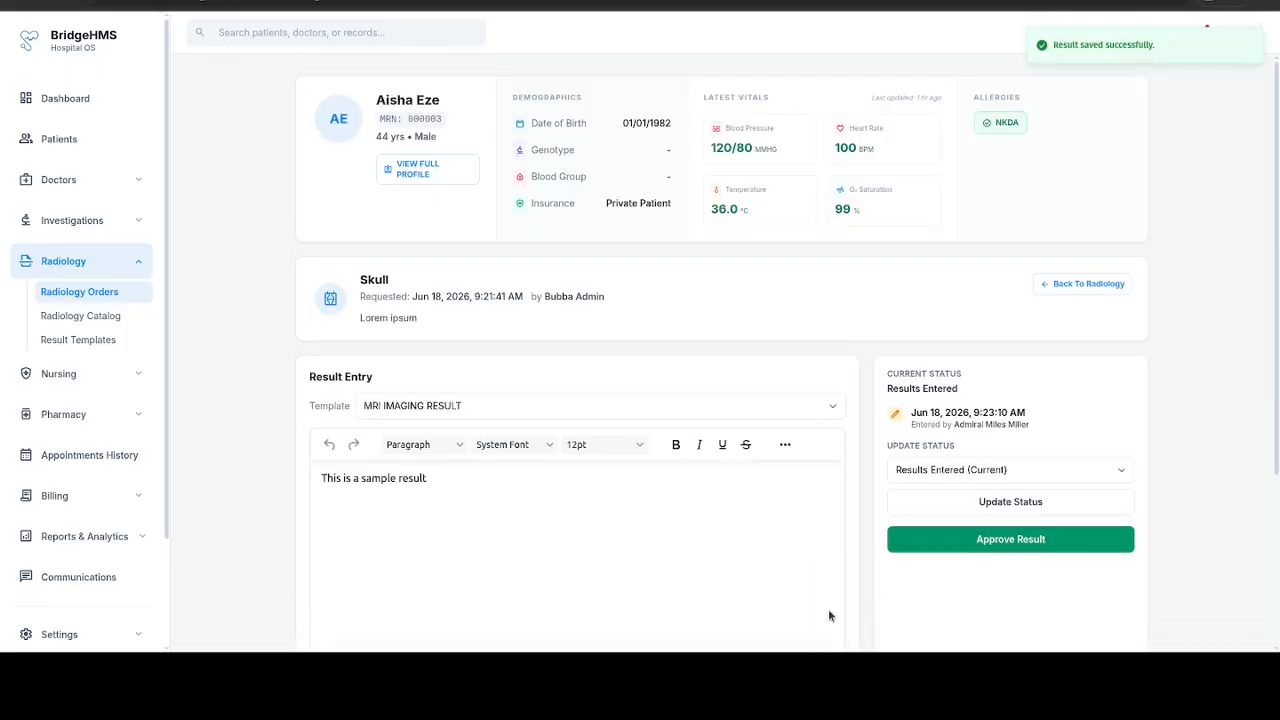
click(1047, 543)
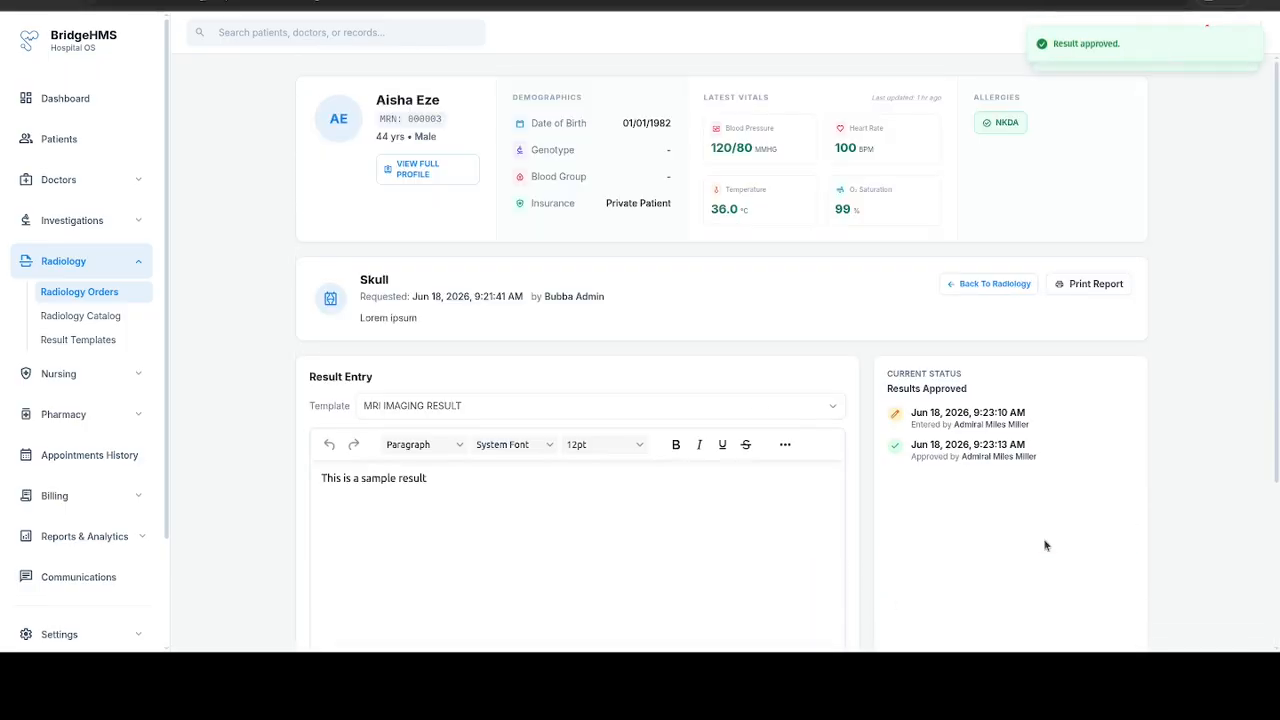